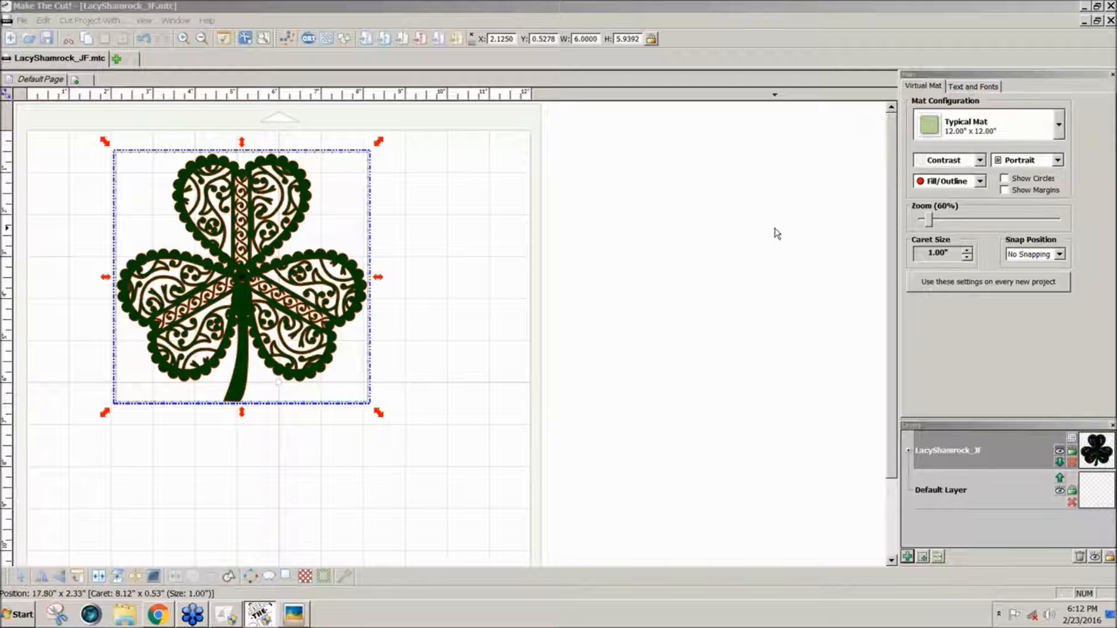
# Step: View the reference photo of the finished Irish Blessings pop-up card in the photo viewer
pyautogui.click(890, 308)
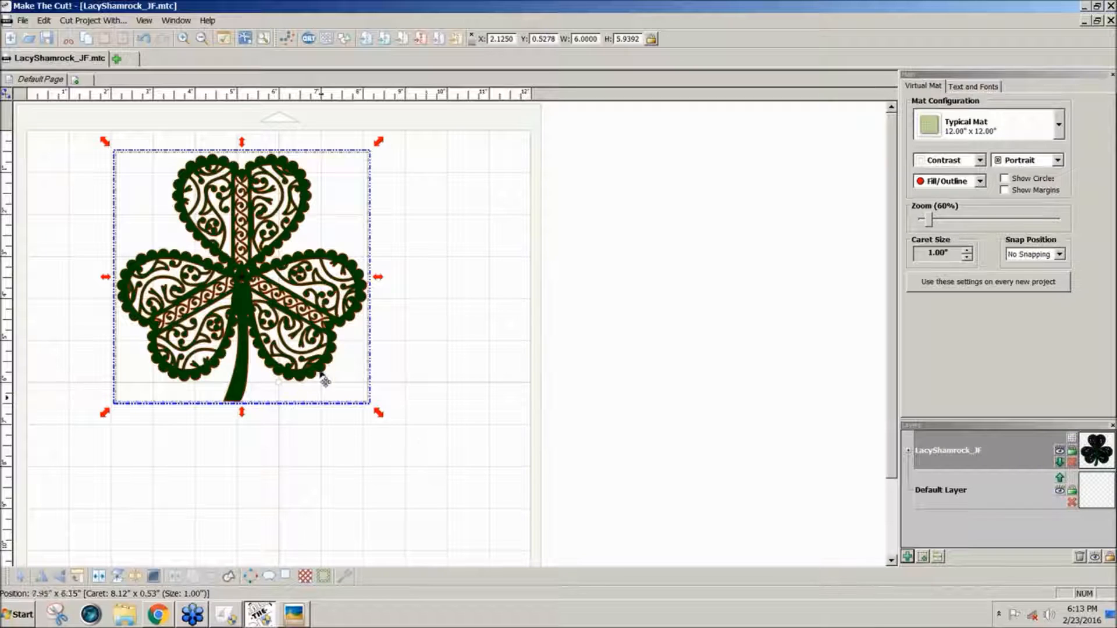
pyautogui.click(294, 614)
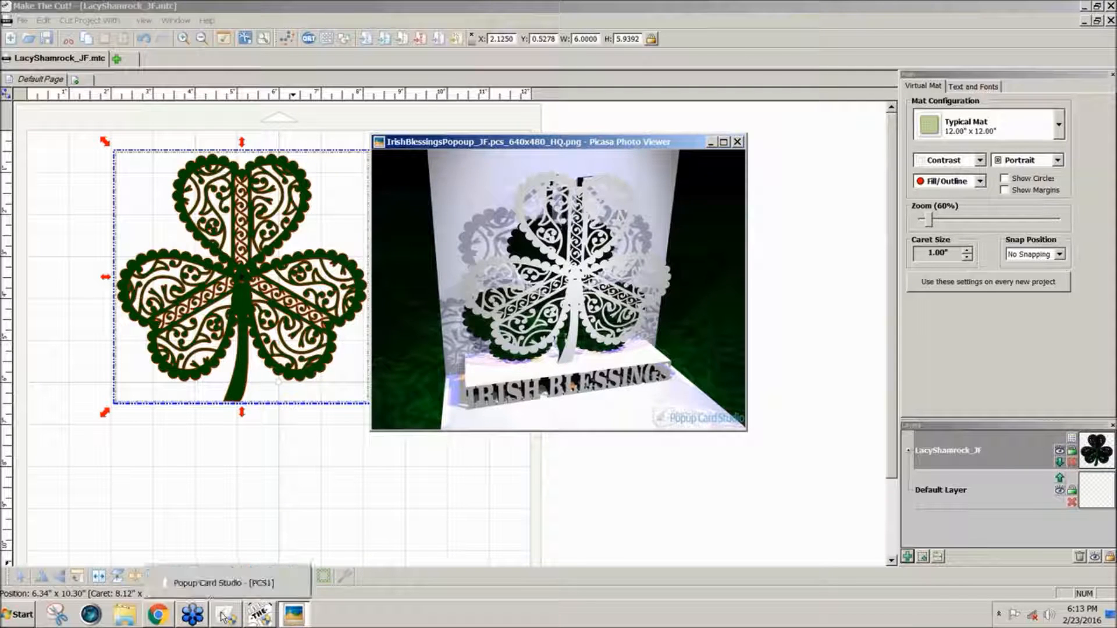
pyautogui.click(456, 451)
pyautogui.moveTo(456, 448); pyautogui.dragTo(71, 92)
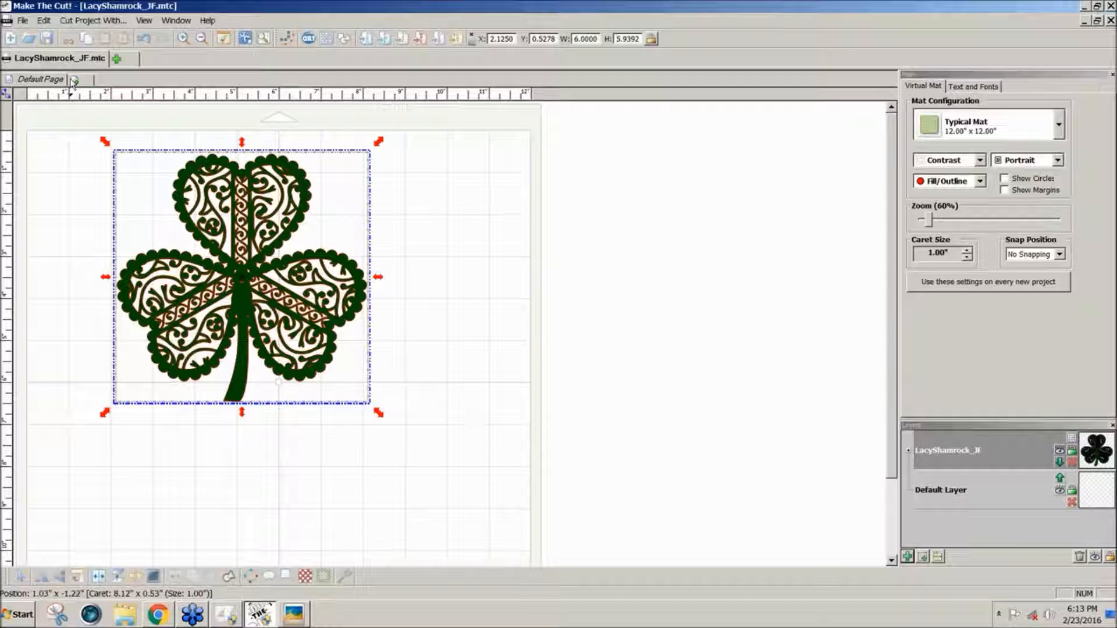
# Step: Copy the lacy shamrock design to the clipboard and switch to Popup Card Studio
pyautogui.click(44, 21)
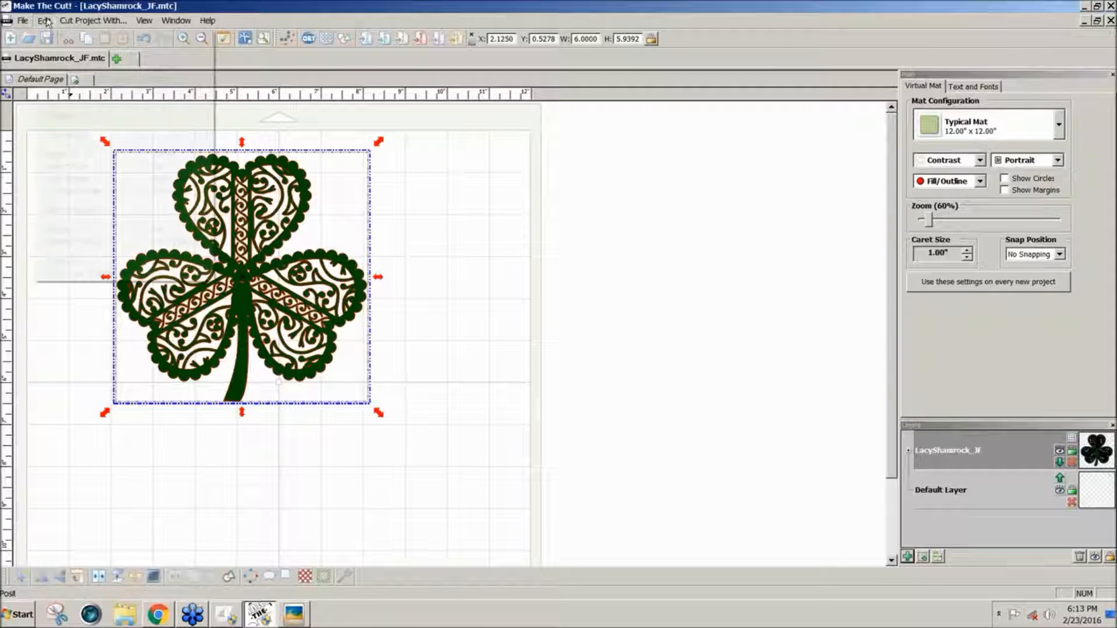
pyautogui.click(64, 81)
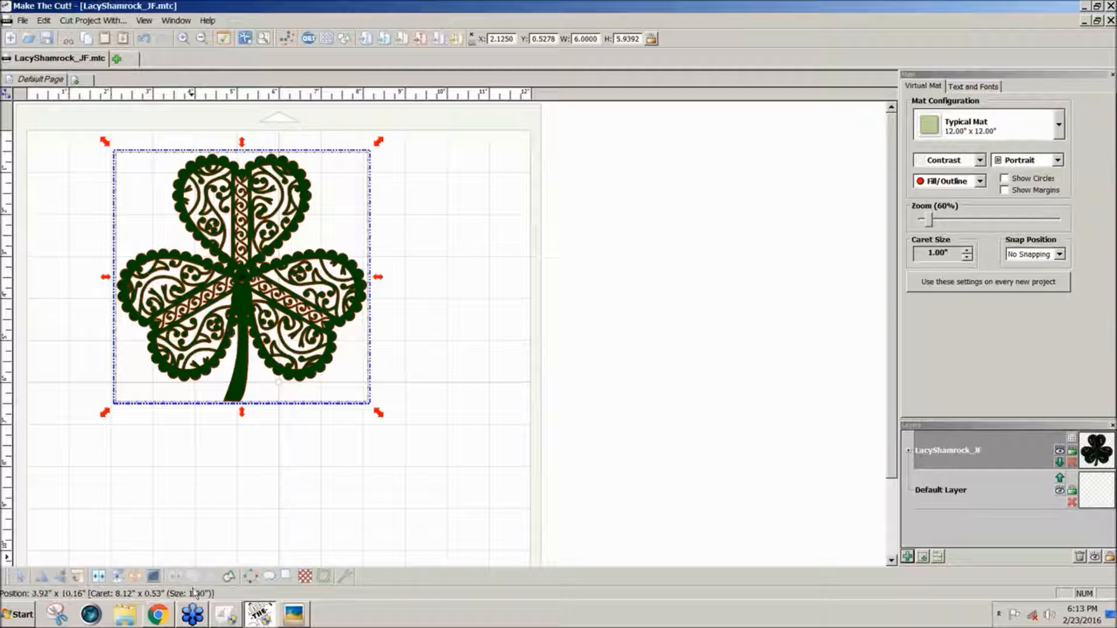
pyautogui.click(233, 615)
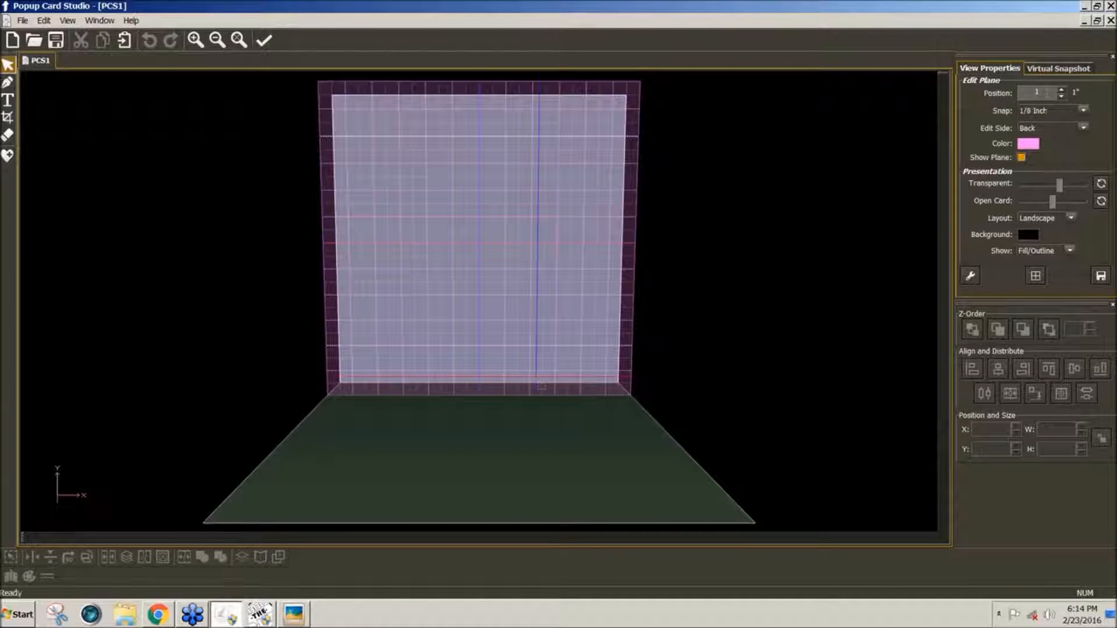
# Step: Add the uppercase text "IRISH BLESSINGS" in the Clarendon font at 5/8 inch near the bottom of the back edit plane
pyautogui.moveTo(512, 383); pyautogui.dragTo(708, 364, button='middle')
pyautogui.moveTo(477, 268); pyautogui.dragTo(526, 272, button='middle')
pyautogui.moveTo(818, 406); pyautogui.dragTo(523, 236, button='middle')
pyautogui.moveTo(640, 152); pyautogui.dragTo(620, 141, button='middle')
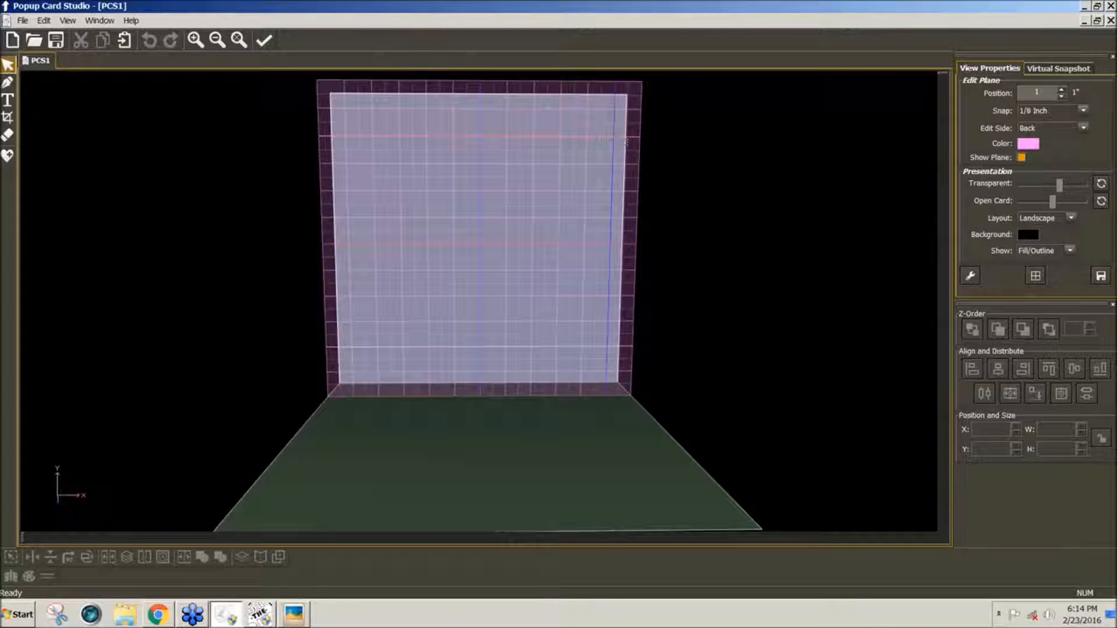
pyautogui.click(9, 103)
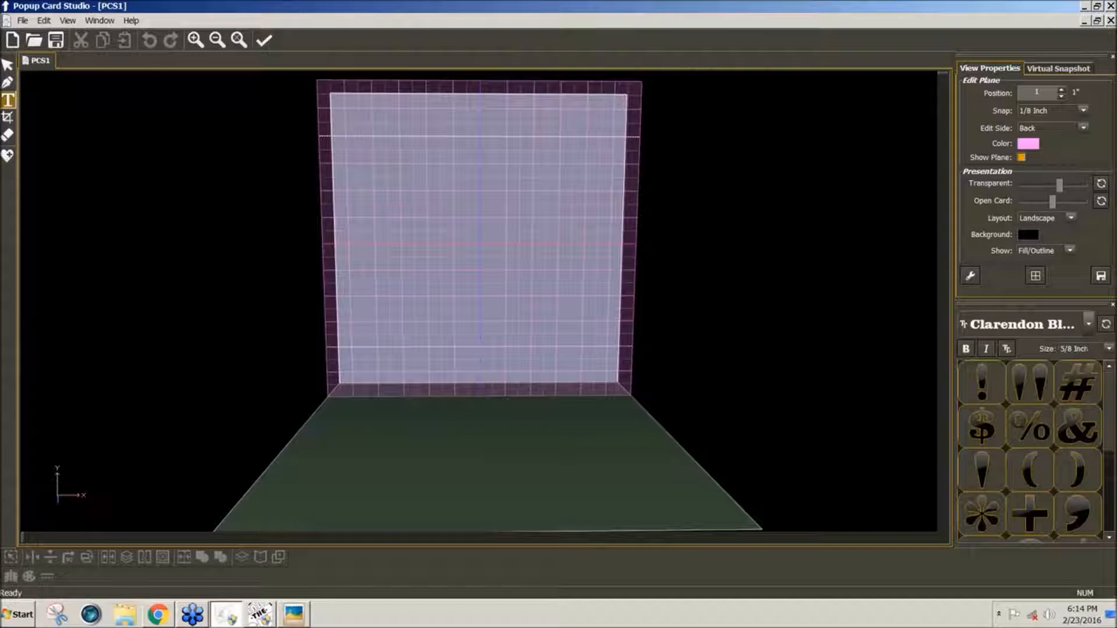
pyautogui.click(363, 364)
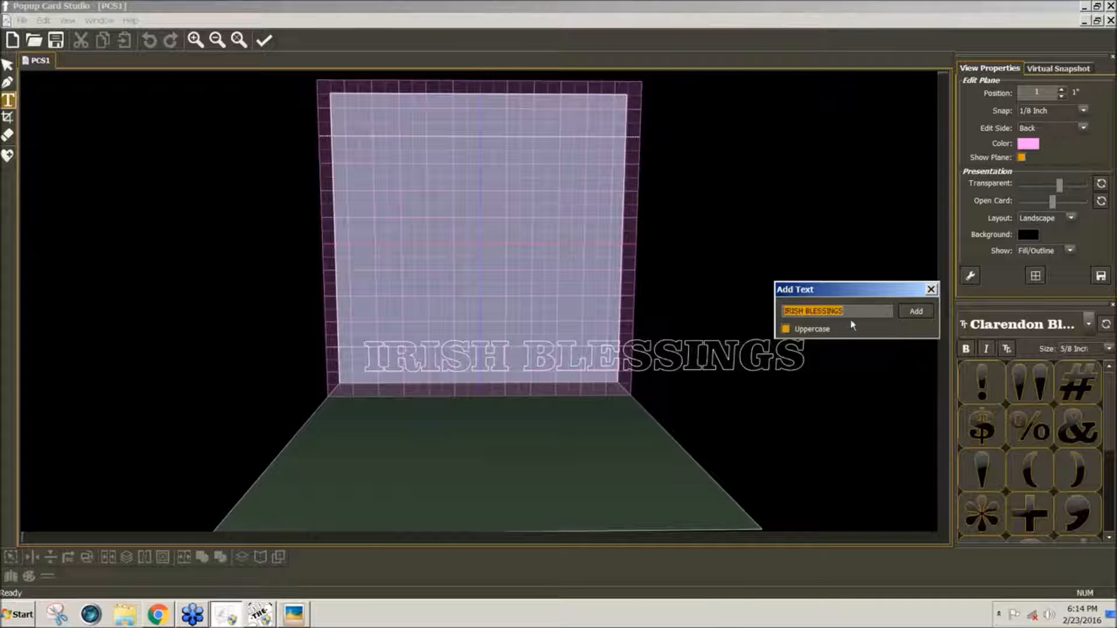
pyautogui.click(924, 315)
# Step: Set the IRISH BLESSINGS text width to 5.5 and move it to X 0.25, Y 5 on the edit plane
pyautogui.click(7, 65)
pyautogui.click(599, 364)
pyautogui.moveTo(602, 367); pyautogui.dragTo(533, 380)
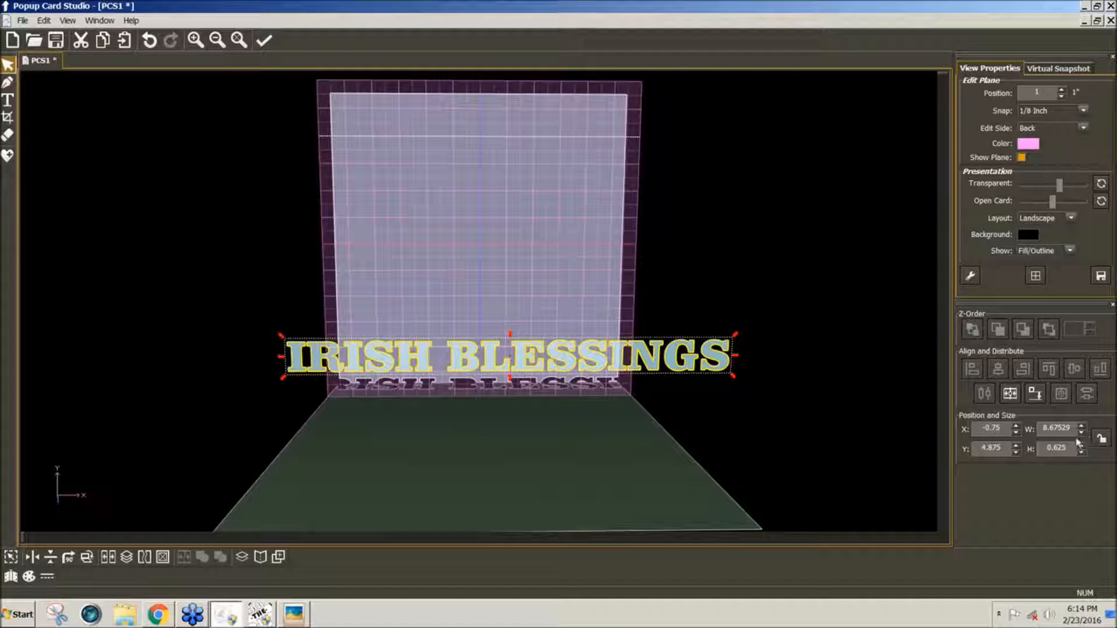
pyautogui.click(1056, 428)
pyautogui.write('5.5')
pyautogui.press('Return')
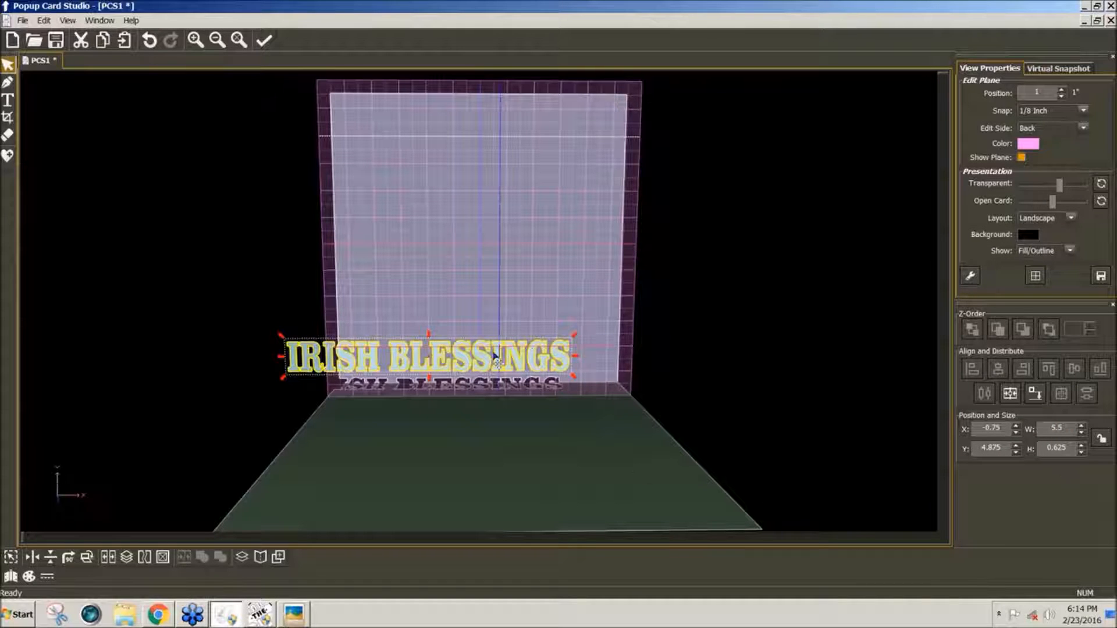
pyautogui.moveTo(496, 365); pyautogui.dragTo(557, 365)
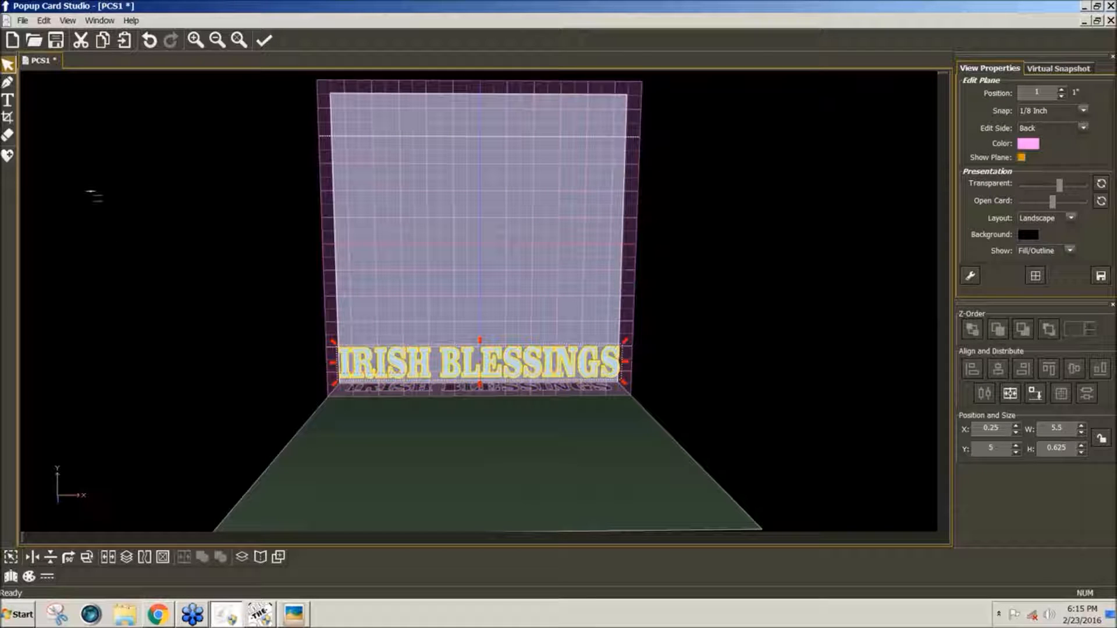
# Step: Set the snap to 1/128 inch and trim thin strips off the lettering's upper and lower edges with exclusive crop rectangles
pyautogui.click(8, 119)
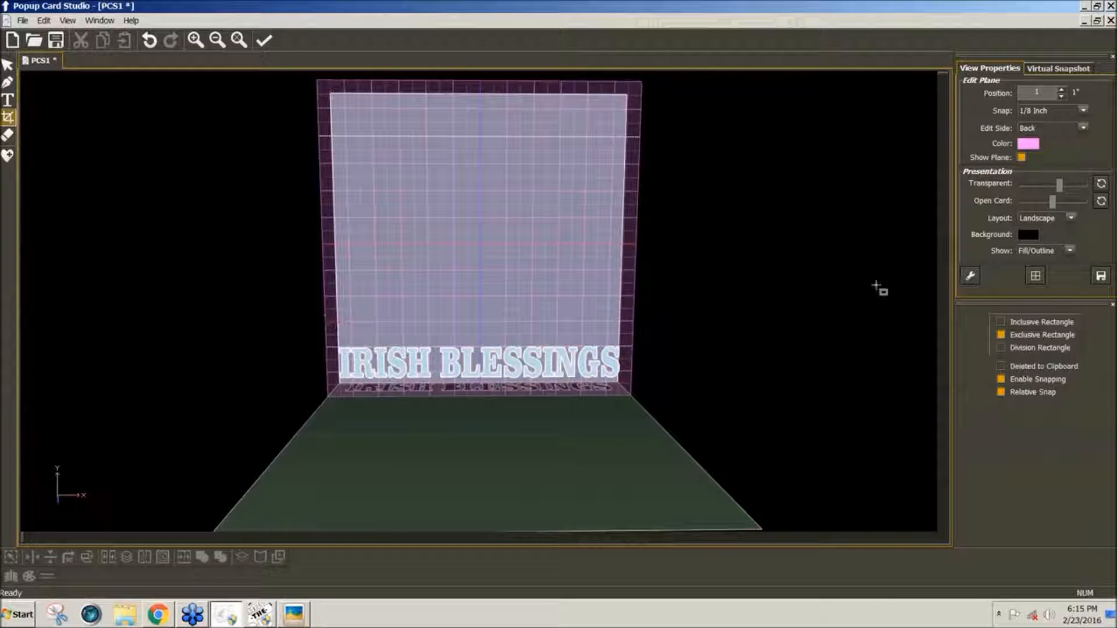
pyautogui.click(1083, 111)
pyautogui.click(1057, 205)
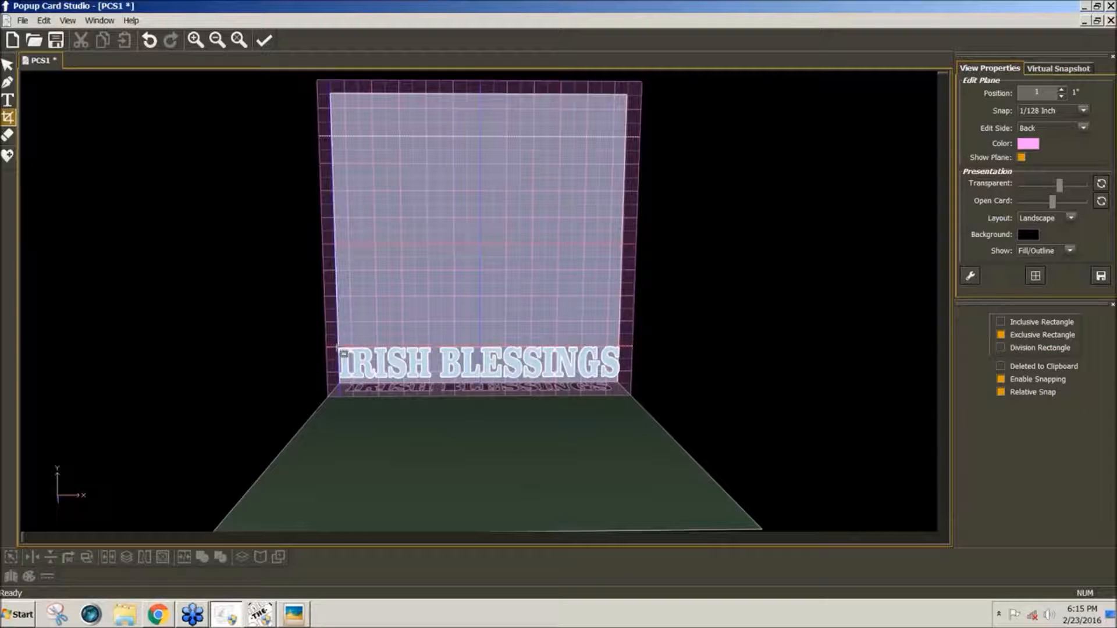
pyautogui.moveTo(337, 349); pyautogui.dragTo(628, 349)
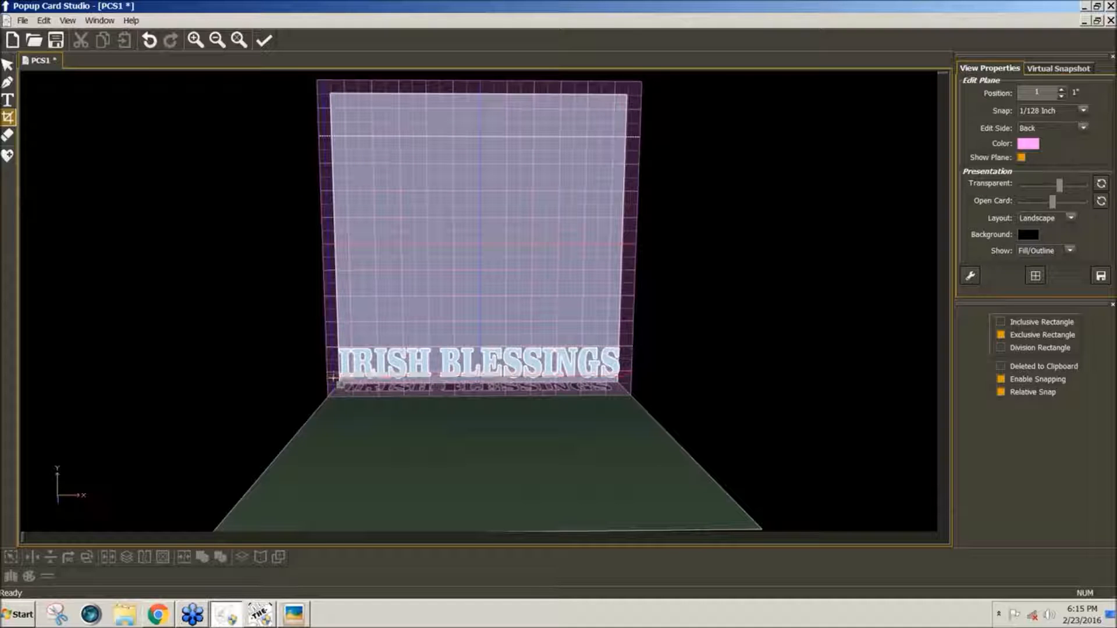
pyautogui.moveTo(573, 377); pyautogui.dragTo(320, 378)
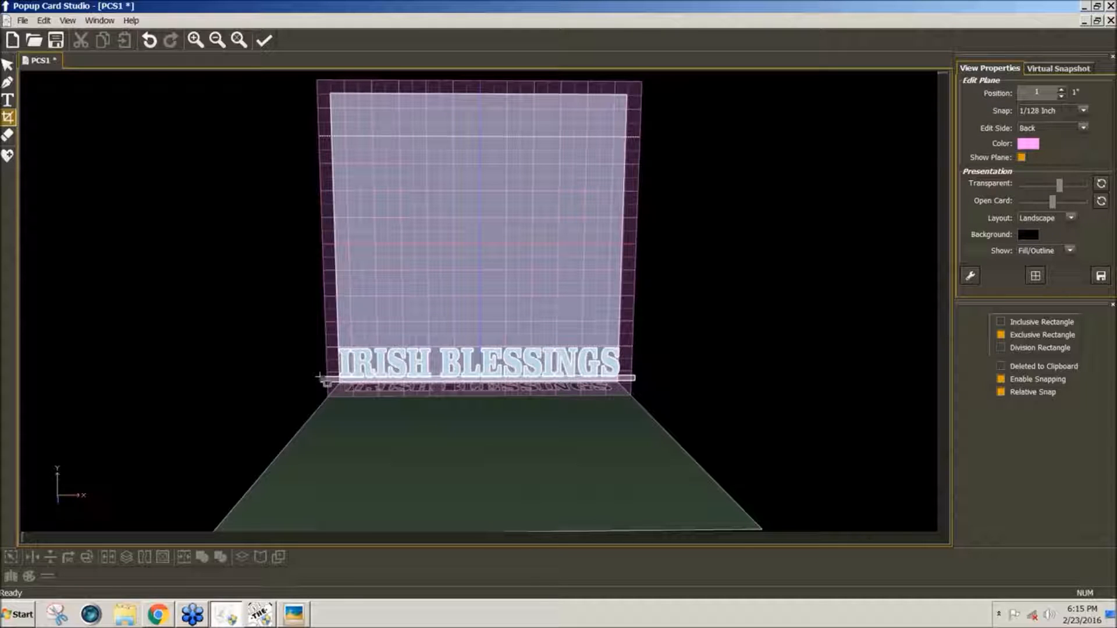
pyautogui.moveTo(320, 378); pyautogui.dragTo(320, 378)
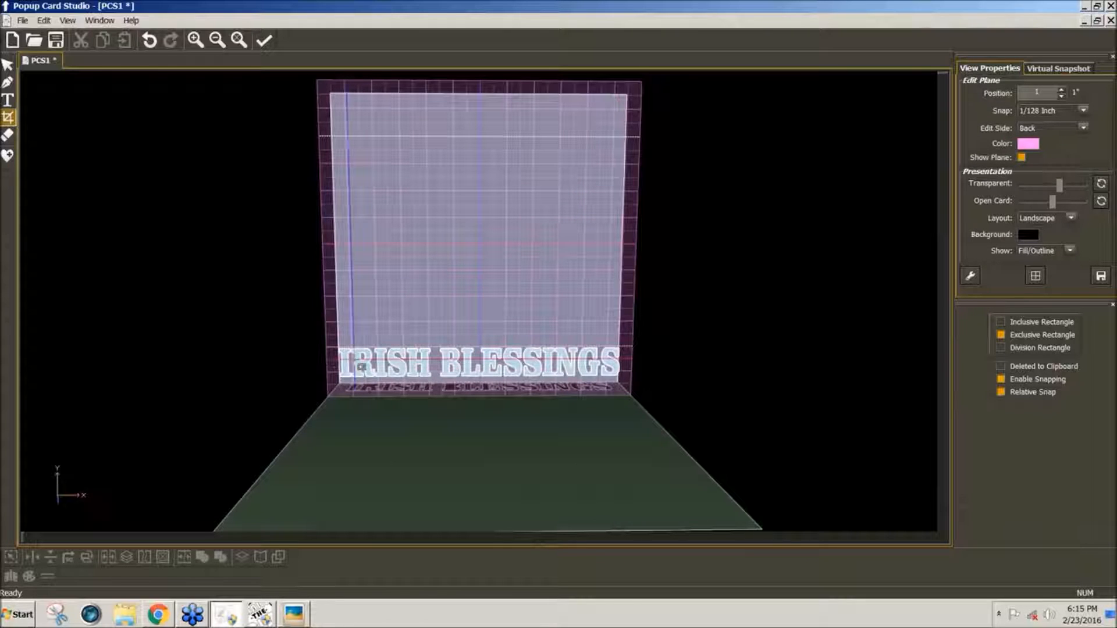
# Step: Select the trimmed IRISH BLESSINGS lettering and align it to the bottom plane
pyautogui.click(8, 65)
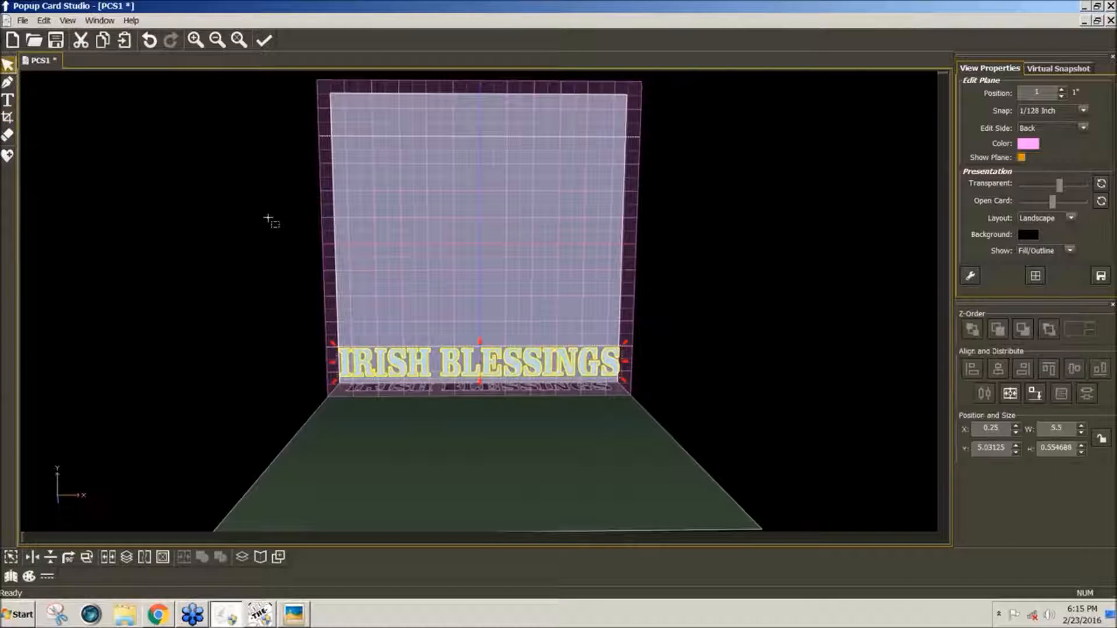
pyautogui.click(514, 388)
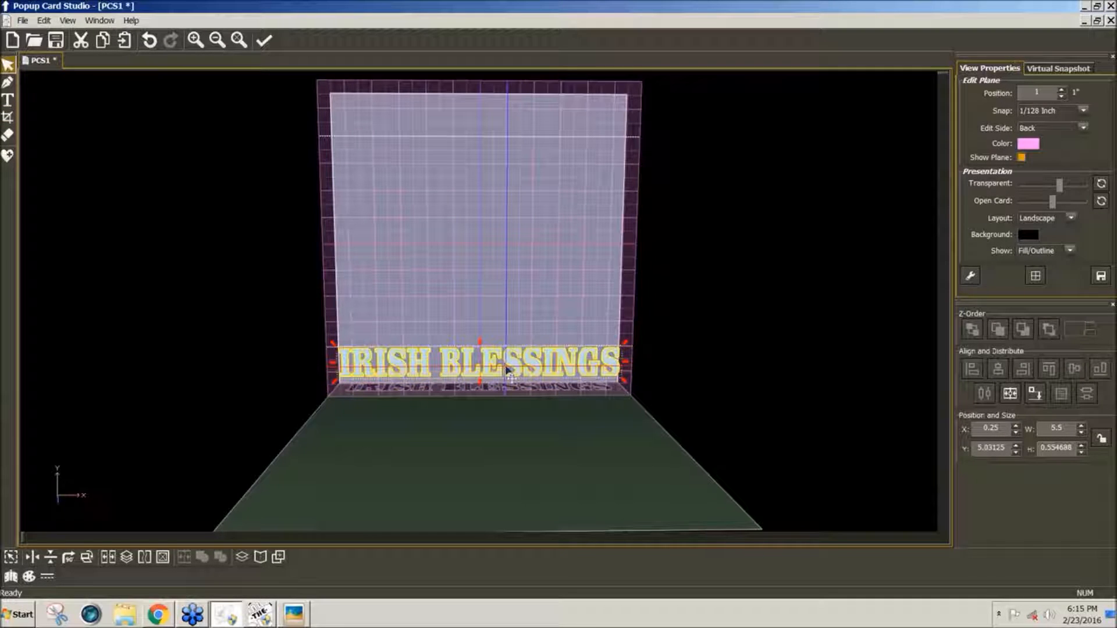
pyautogui.click(1010, 394)
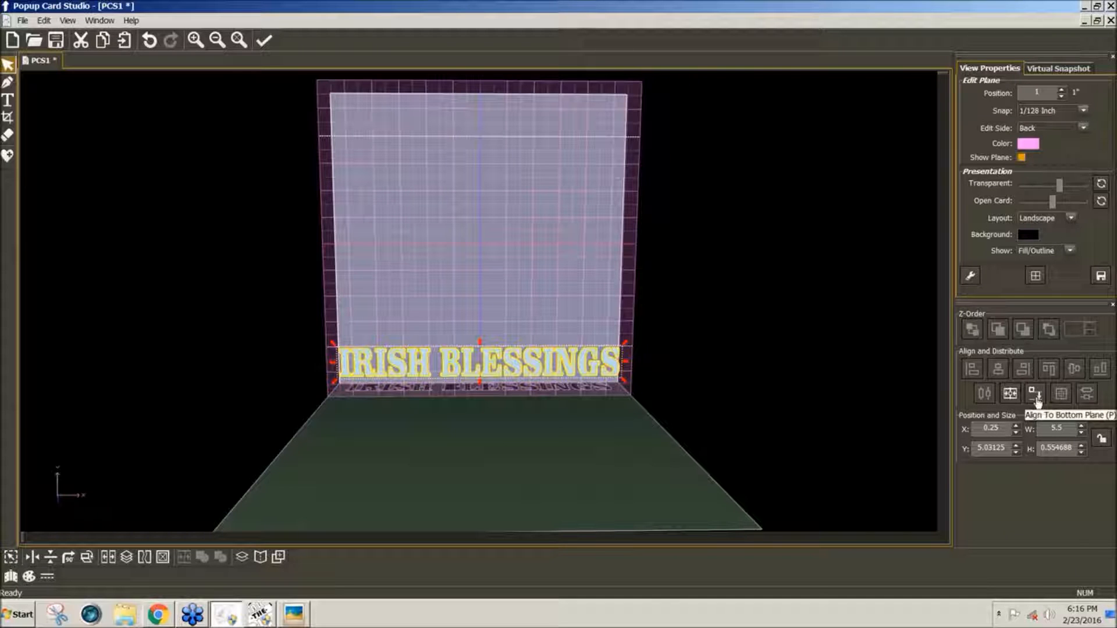
pyautogui.click(1037, 399)
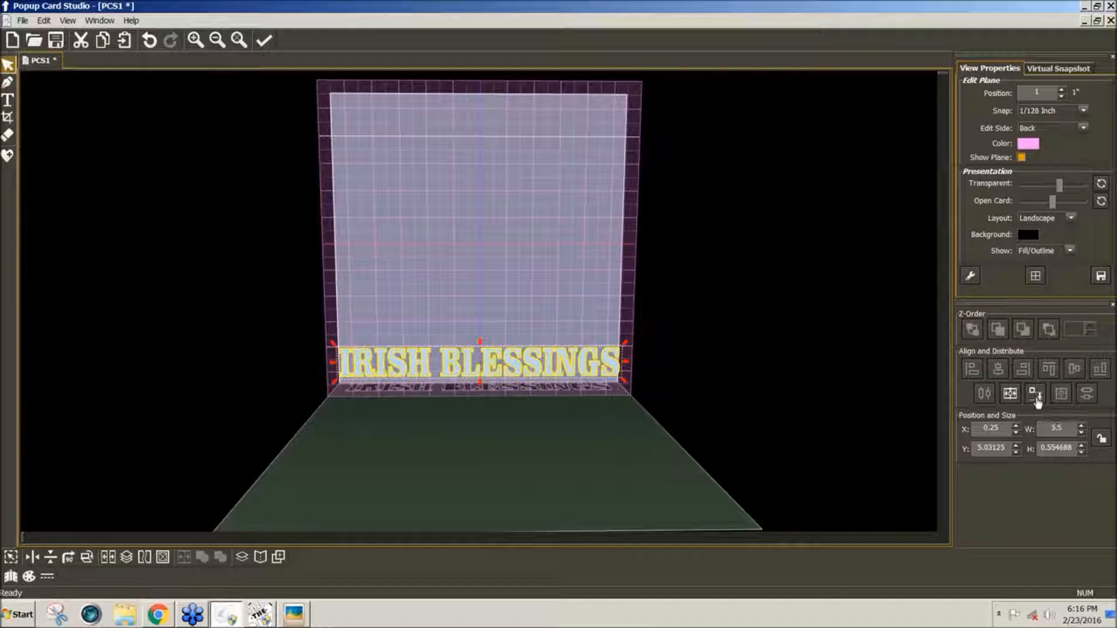
# Step: Check the cut and fold lines of the card in the print preview, and return to the design
pyautogui.click(23, 20)
pyautogui.click(55, 184)
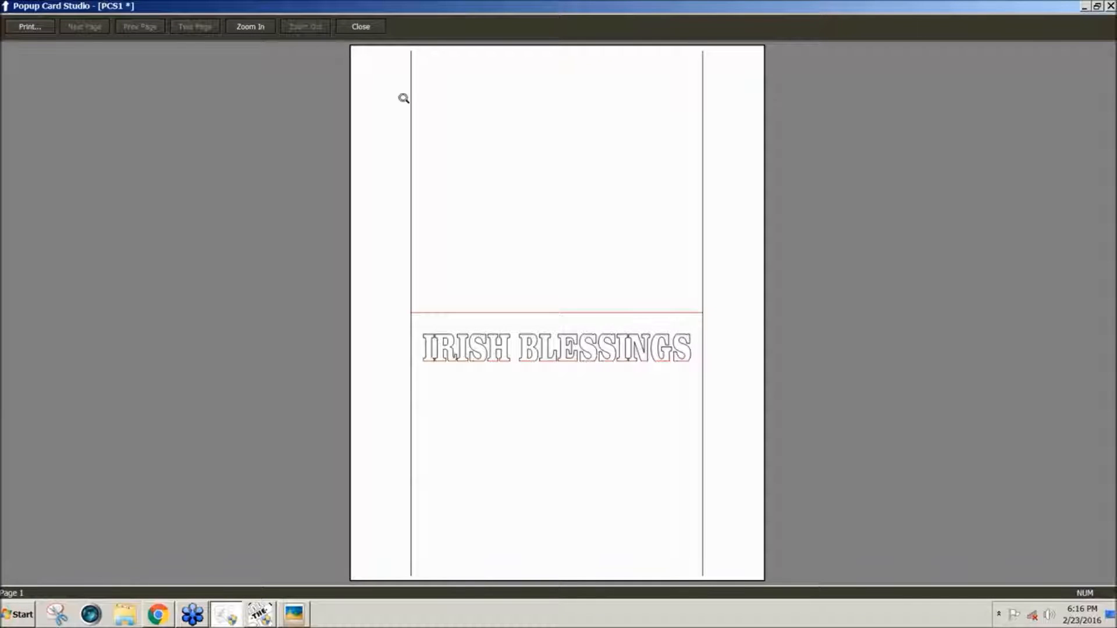
pyautogui.click(361, 29)
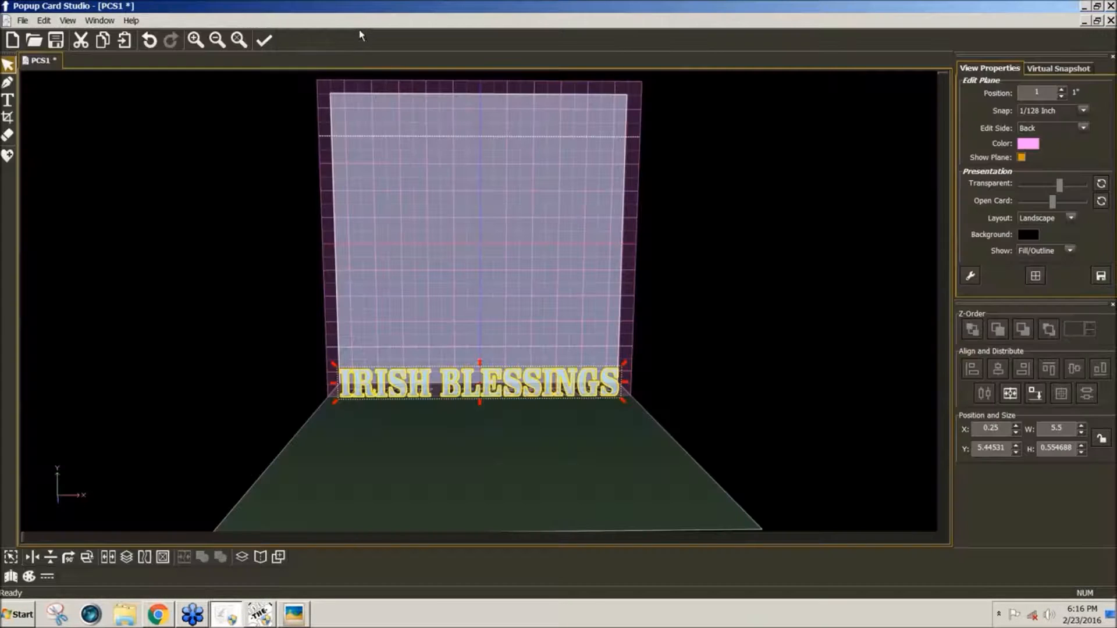
# Step: Change the edit plane's color to light gray
pyautogui.click(1036, 144)
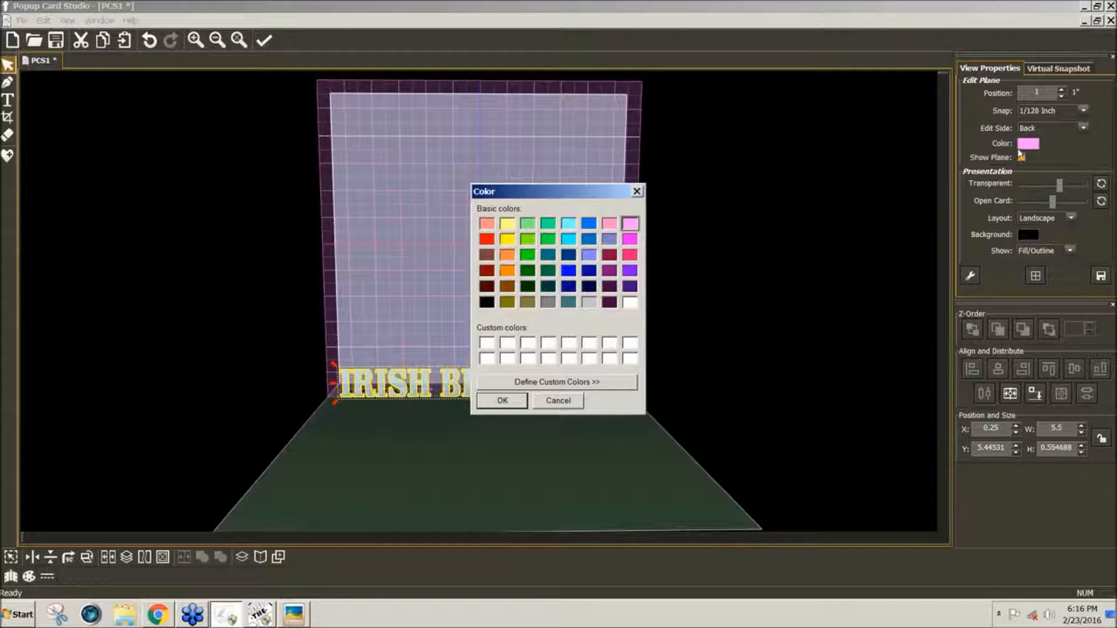
pyautogui.click(588, 303)
pyautogui.click(517, 401)
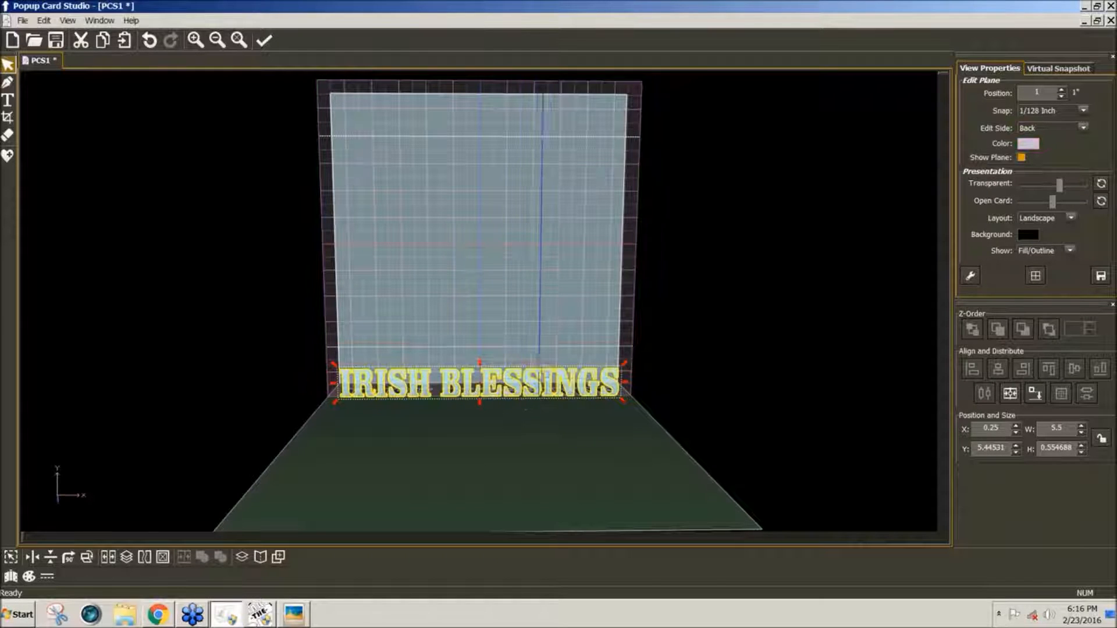
# Step: Switch the edit side to Bottom with the edit plane at 0.554688, level with the upper edge of the lettering
pyautogui.scroll(5, 549, 314)
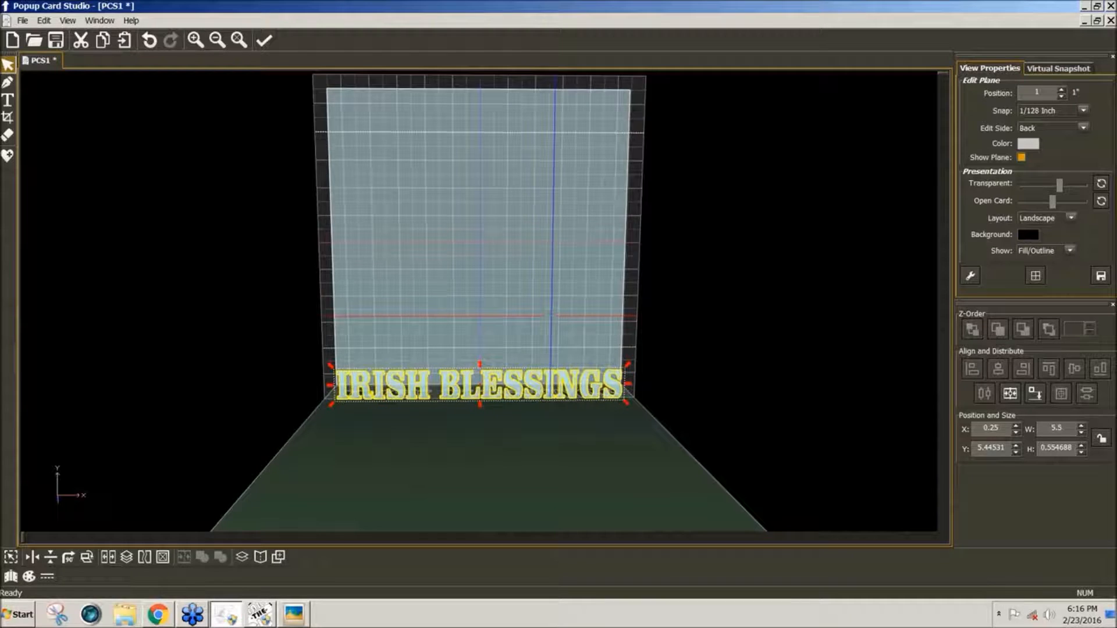
pyautogui.scroll(4, 561, 317)
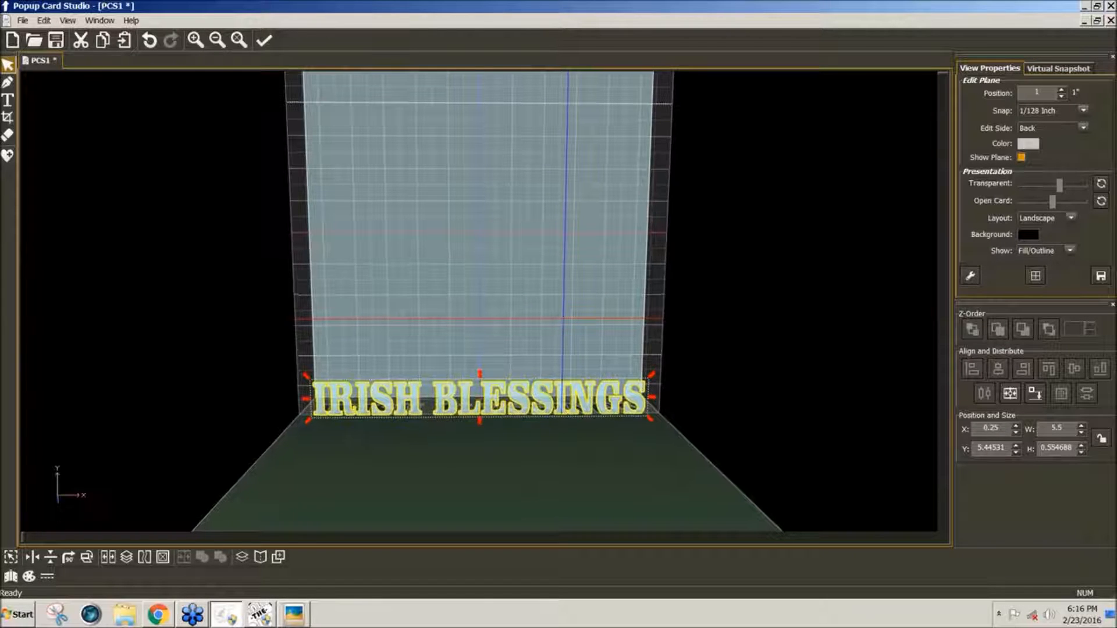
pyautogui.scroll(4, 561, 317)
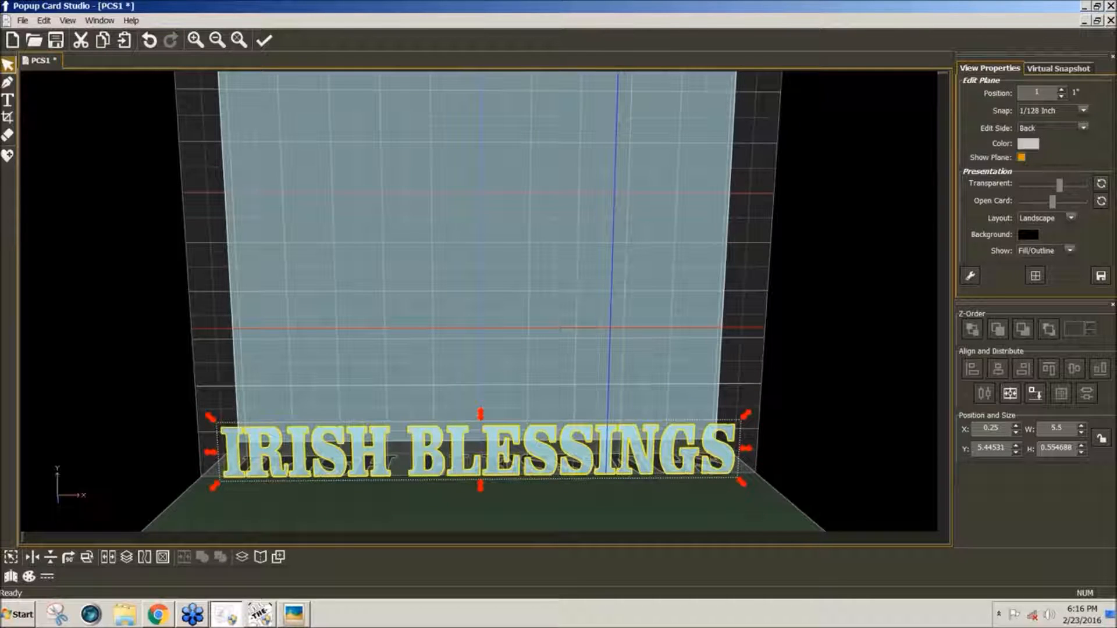
pyautogui.scroll(2, 561, 317)
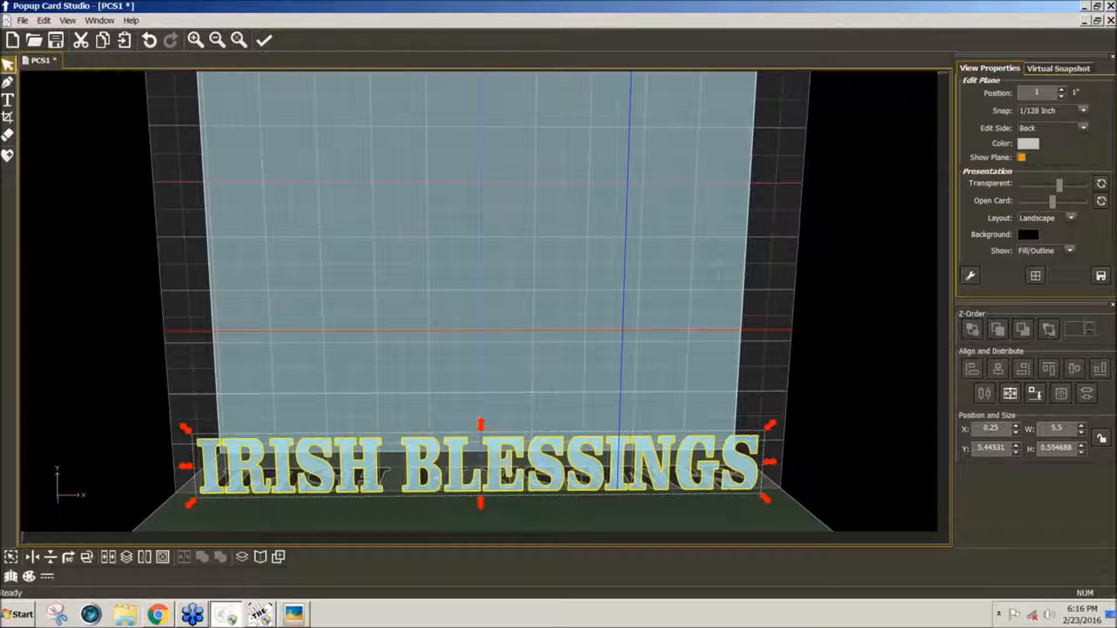
pyautogui.scroll(1, 480, 303)
pyautogui.press('space')
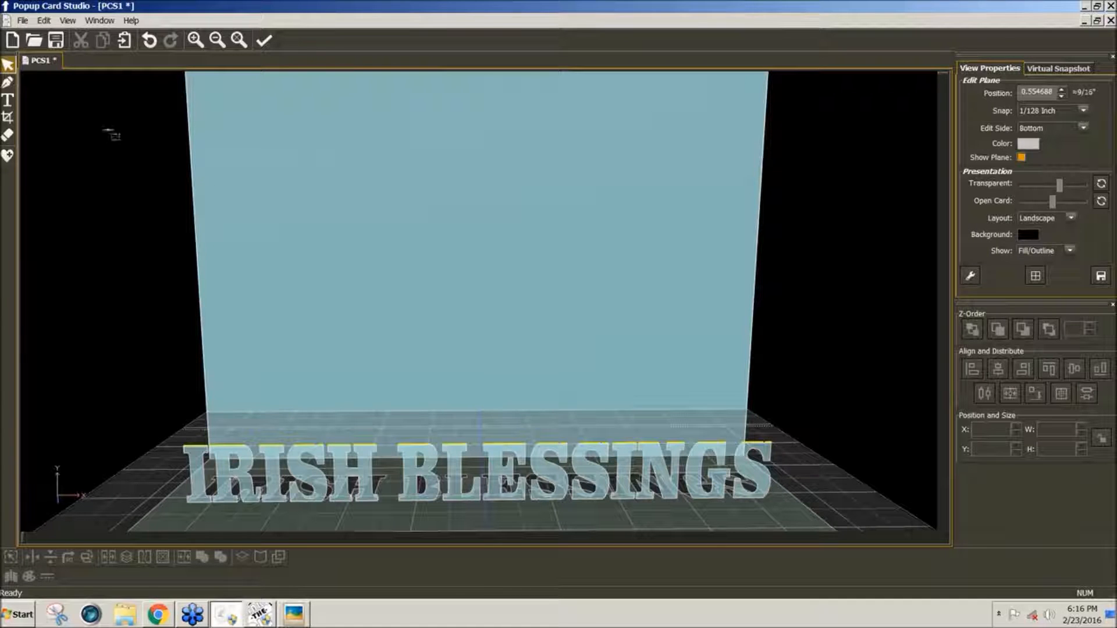
# Step: Draw an Auto Quad Two-Point Rect shelf, snapped to 1/8 inch, from the lettering's upper edge back to the rear wall, about 1 inch deep
pyautogui.click(10, 83)
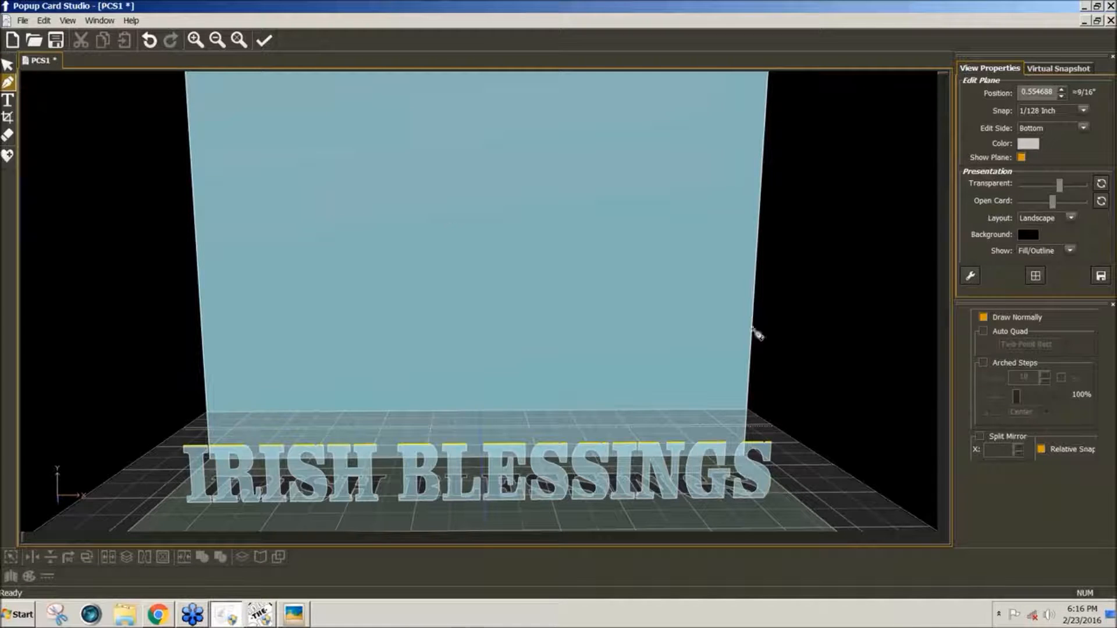
pyautogui.click(983, 333)
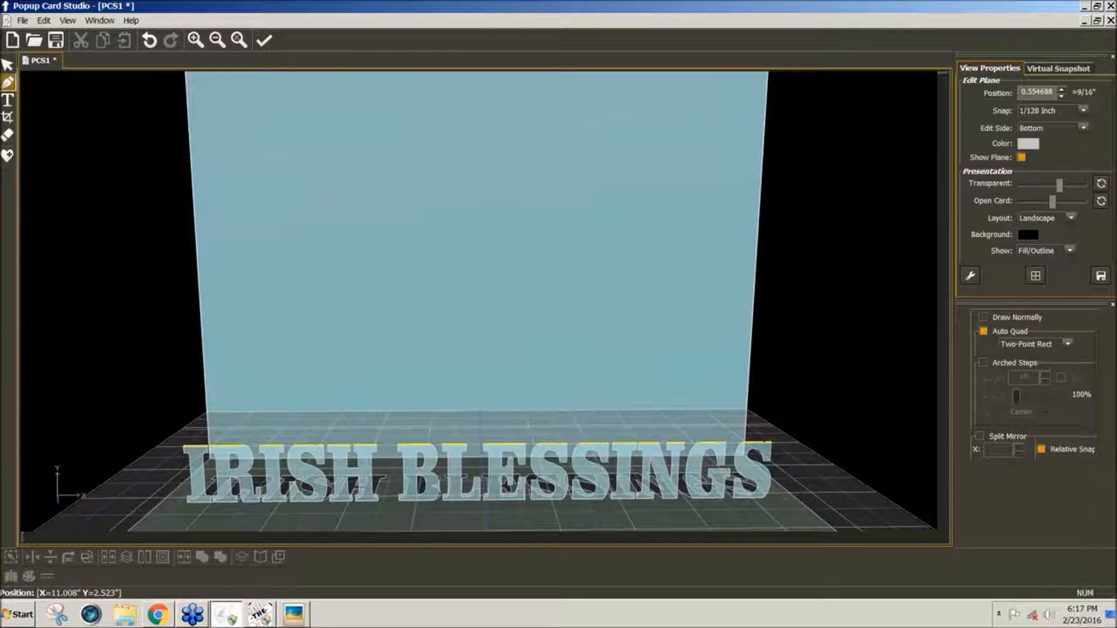
pyautogui.click(1081, 115)
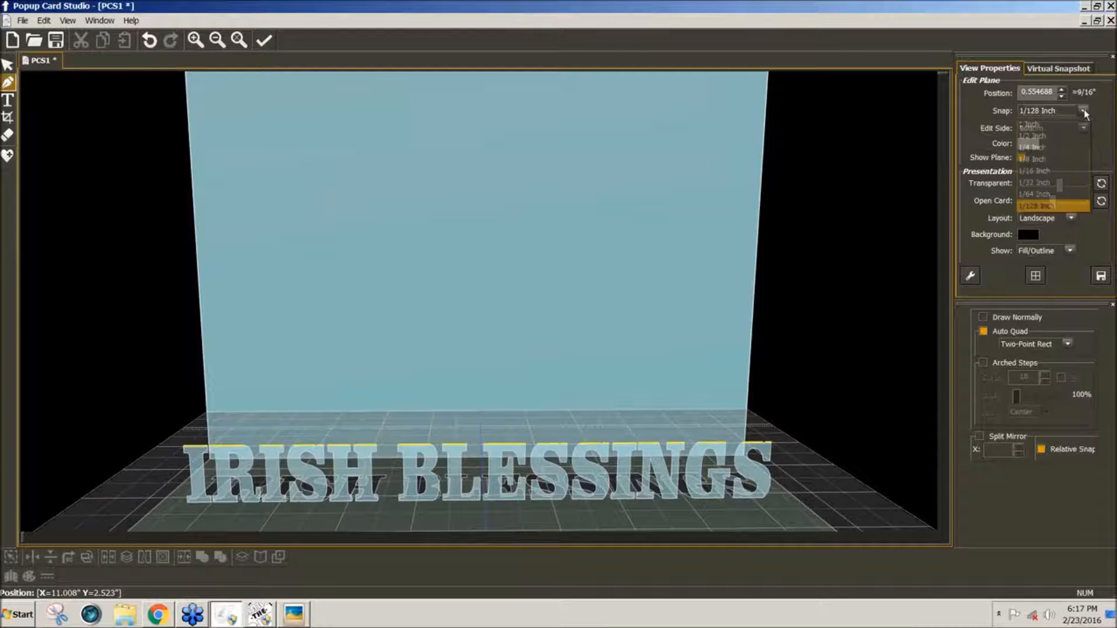
pyautogui.click(1049, 158)
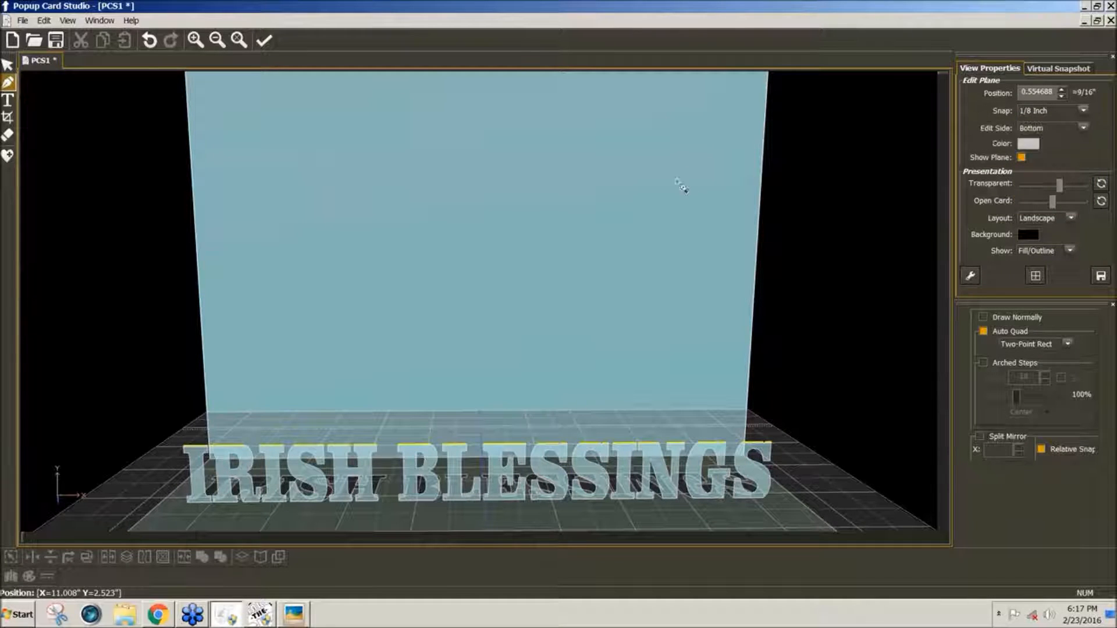
pyautogui.click(185, 447)
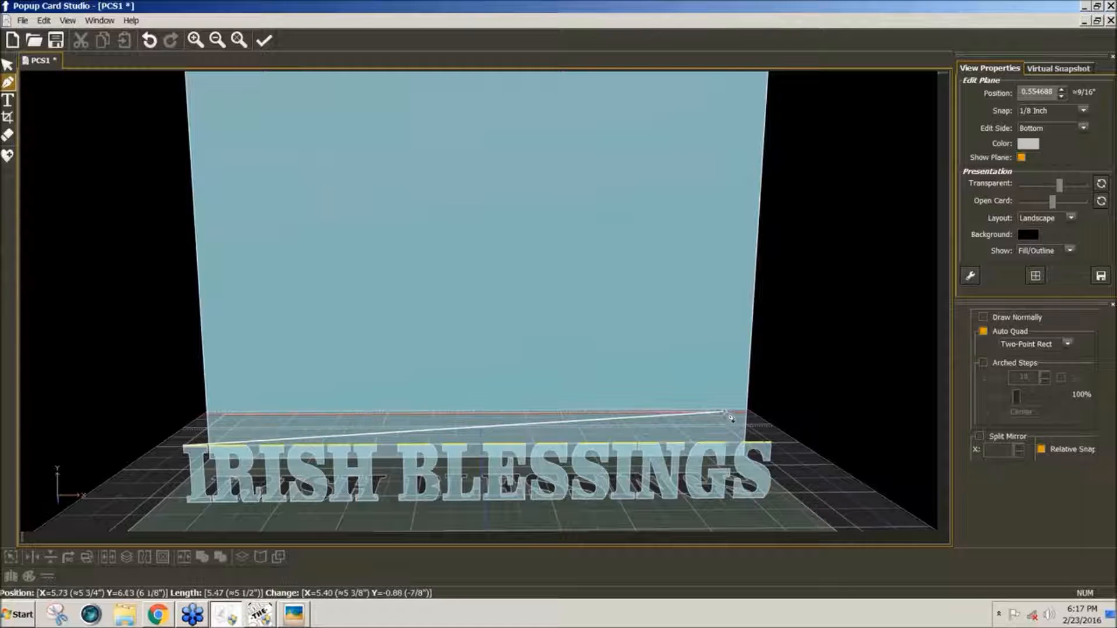
pyautogui.scroll(3, 742, 408)
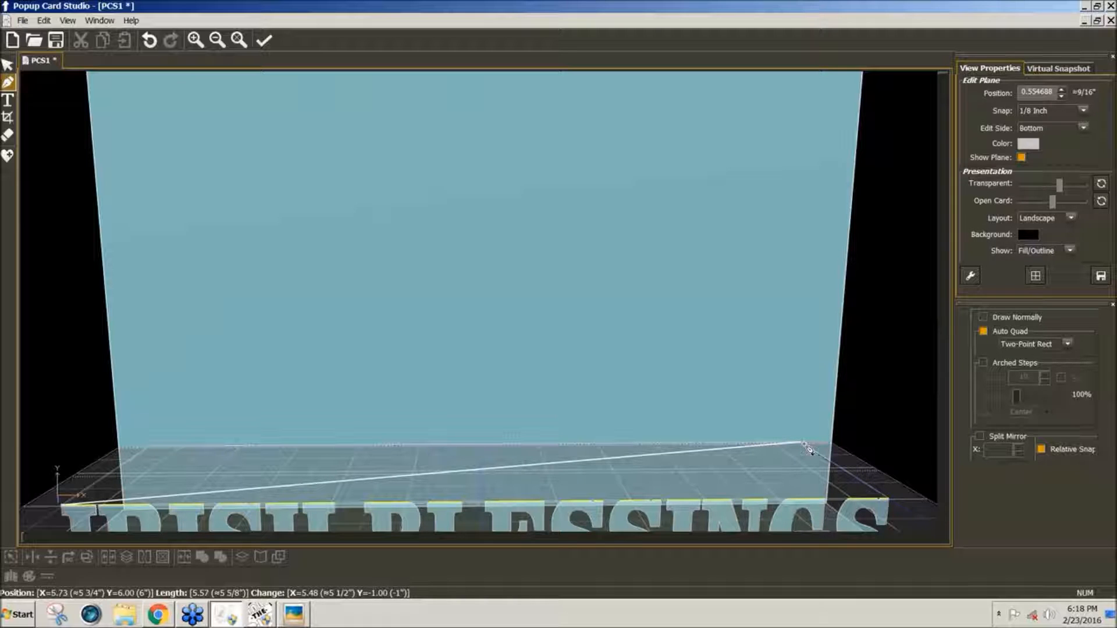
pyautogui.click(806, 446)
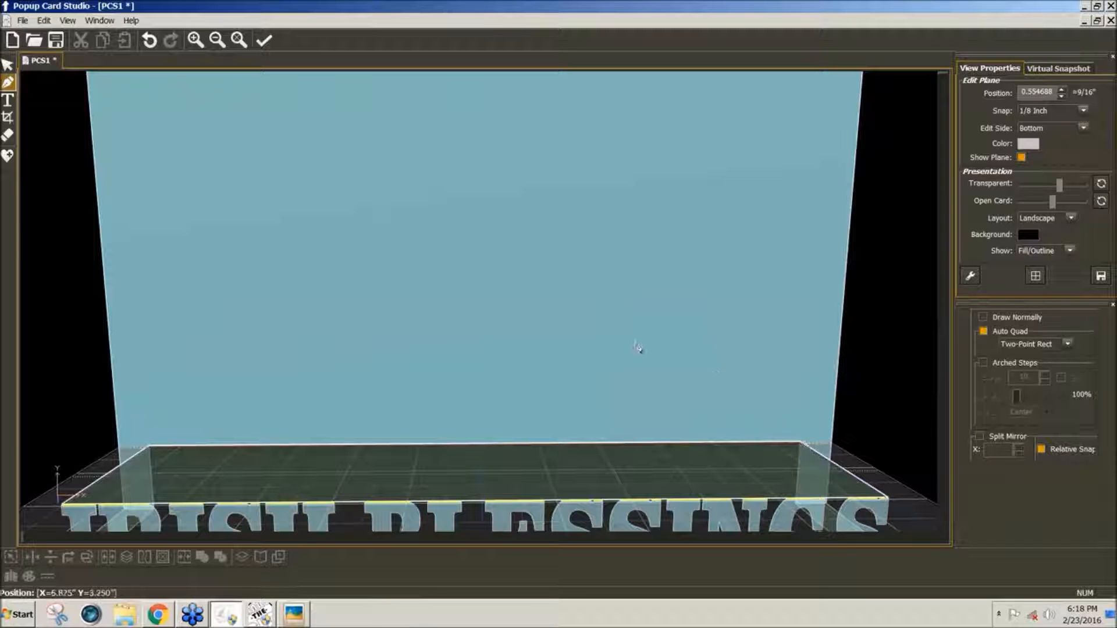
# Step: Switch the edit side to Back and set the edit plane position to 0.5 inch
pyautogui.moveTo(634, 328); pyautogui.dragTo(247, 259, button='middle')
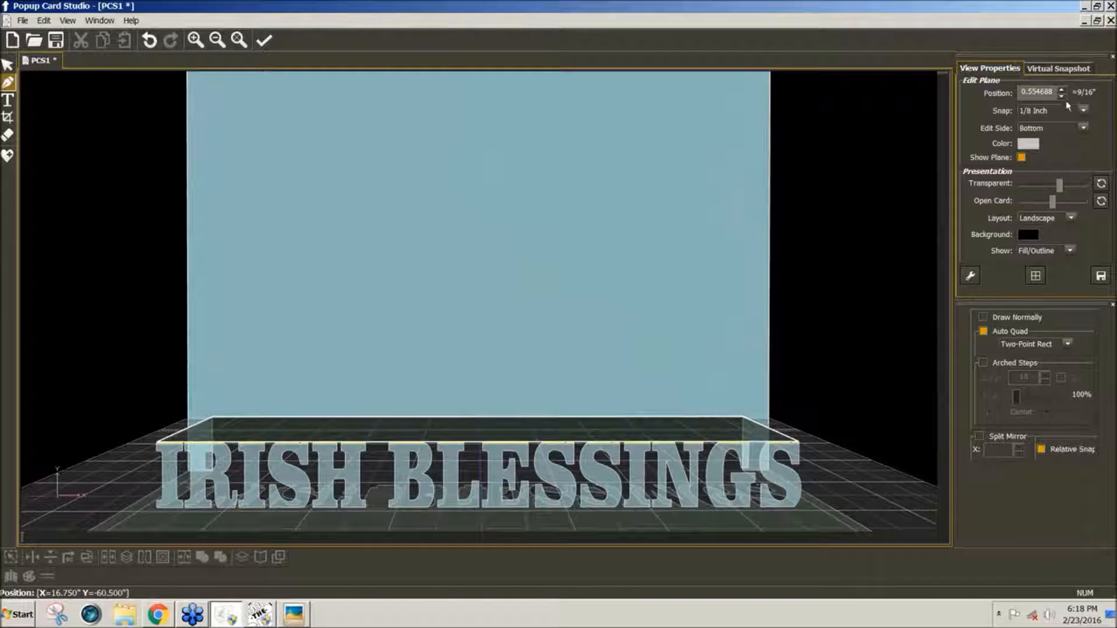
pyautogui.press('Tab')
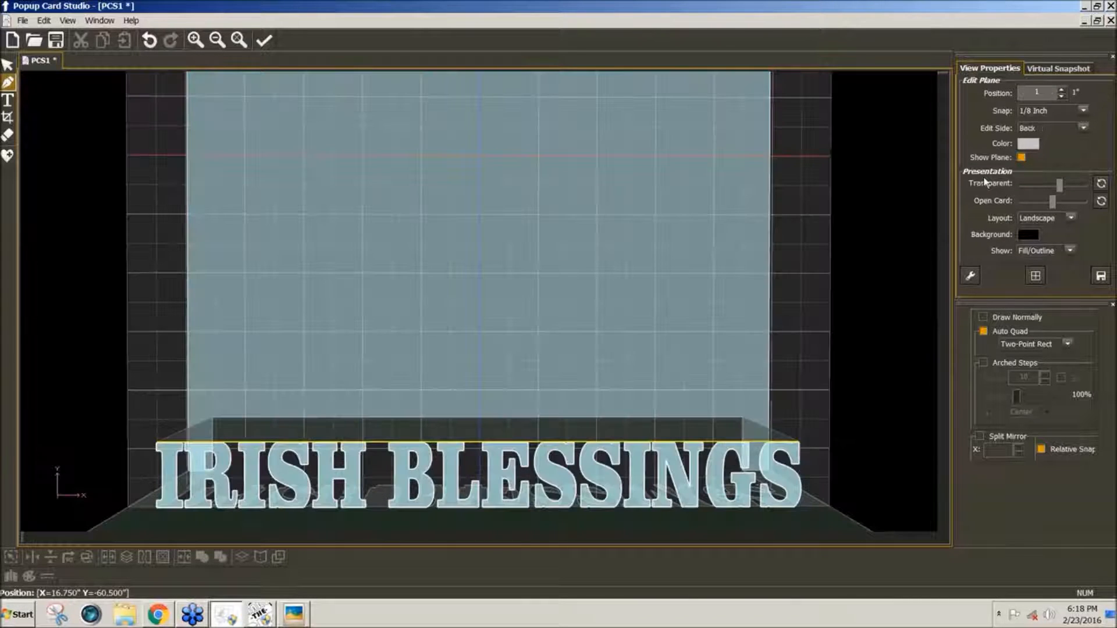
pyautogui.moveTo(445, 273); pyautogui.dragTo(778, 204, button='middle')
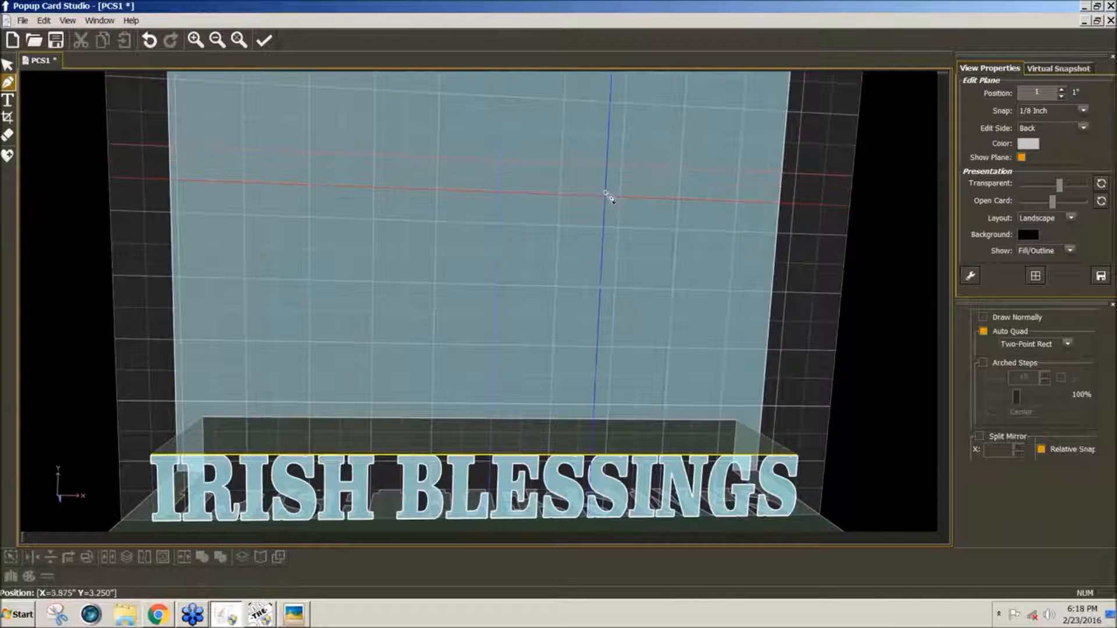
pyautogui.doubleClick(1038, 92)
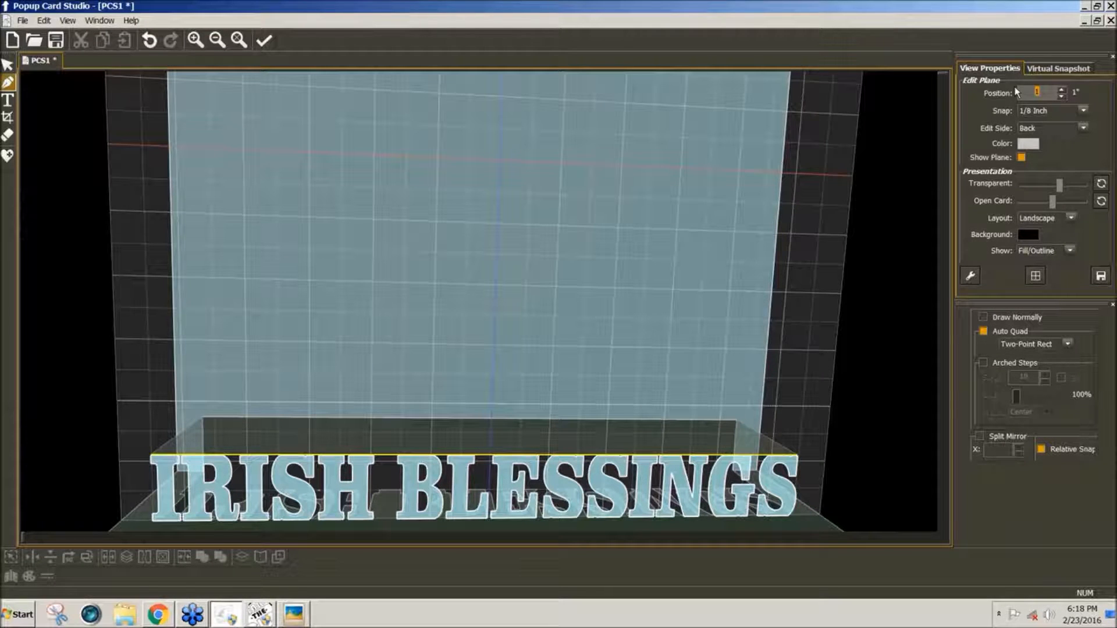
pyautogui.write('.5')
pyautogui.press('Return')
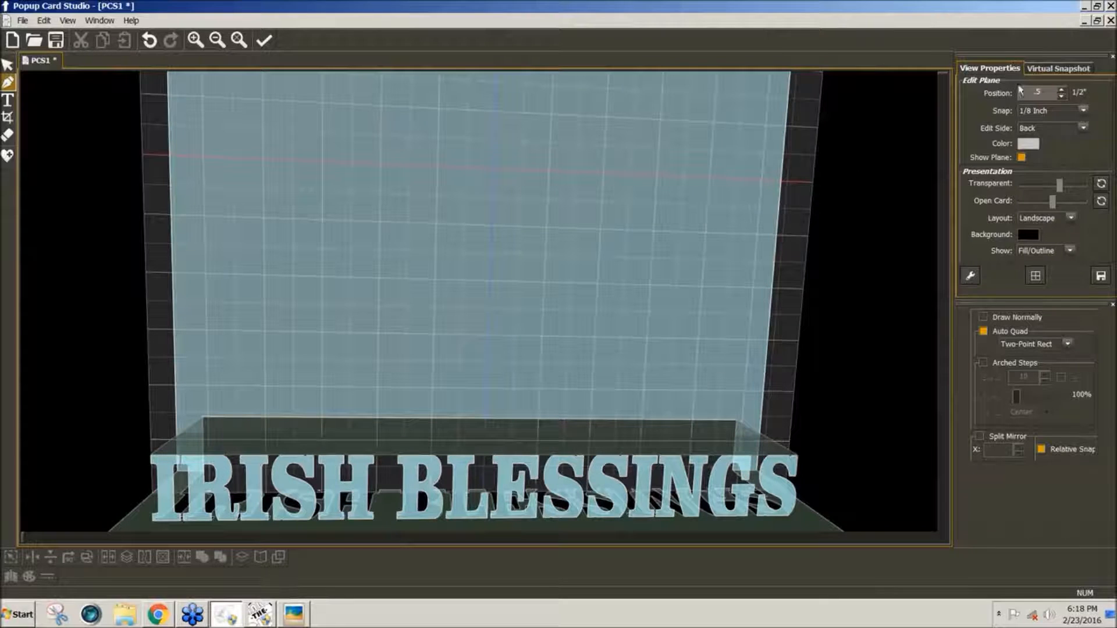
pyautogui.scroll(-2, 915, 222)
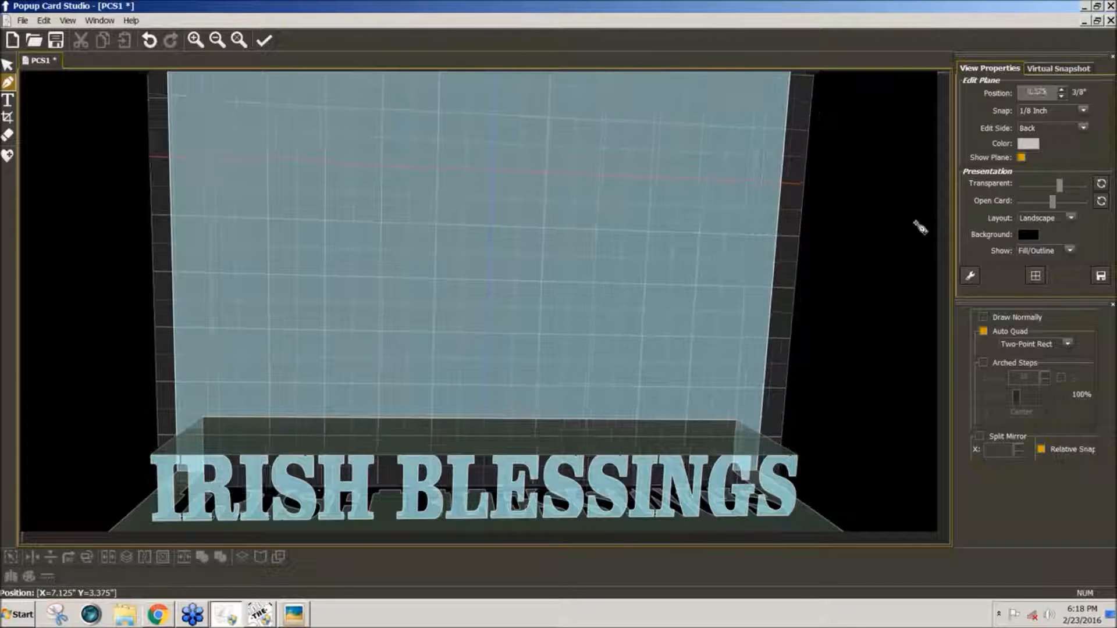
pyautogui.scroll(2, 919, 227)
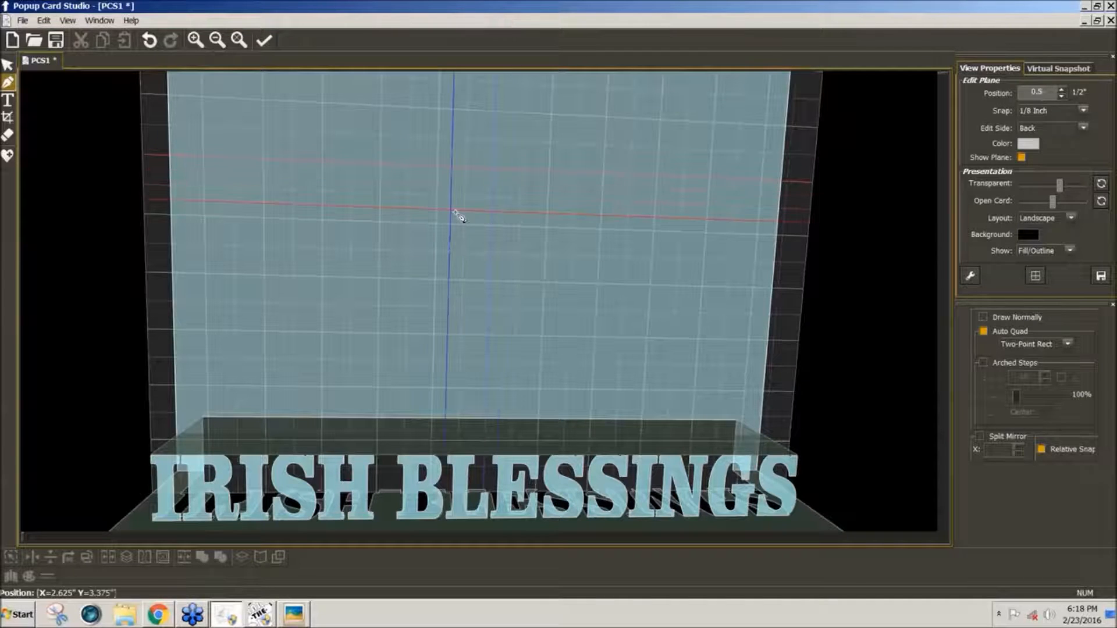
# Step: Paste the copied lacy shamrock onto the back edit plane
pyautogui.click(44, 21)
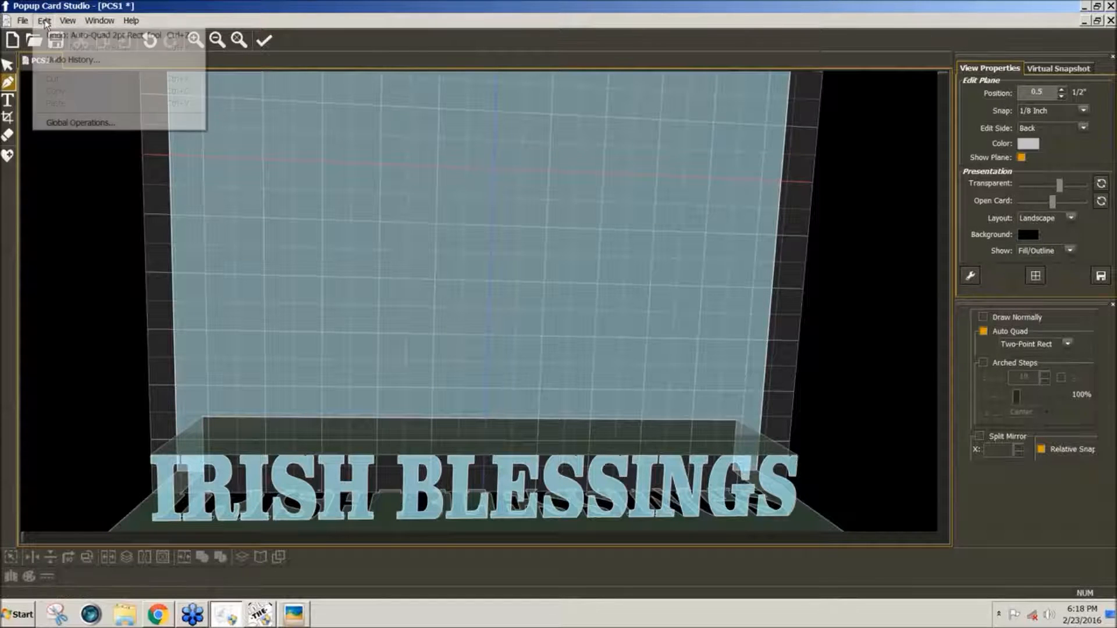
pyautogui.click(400, 163)
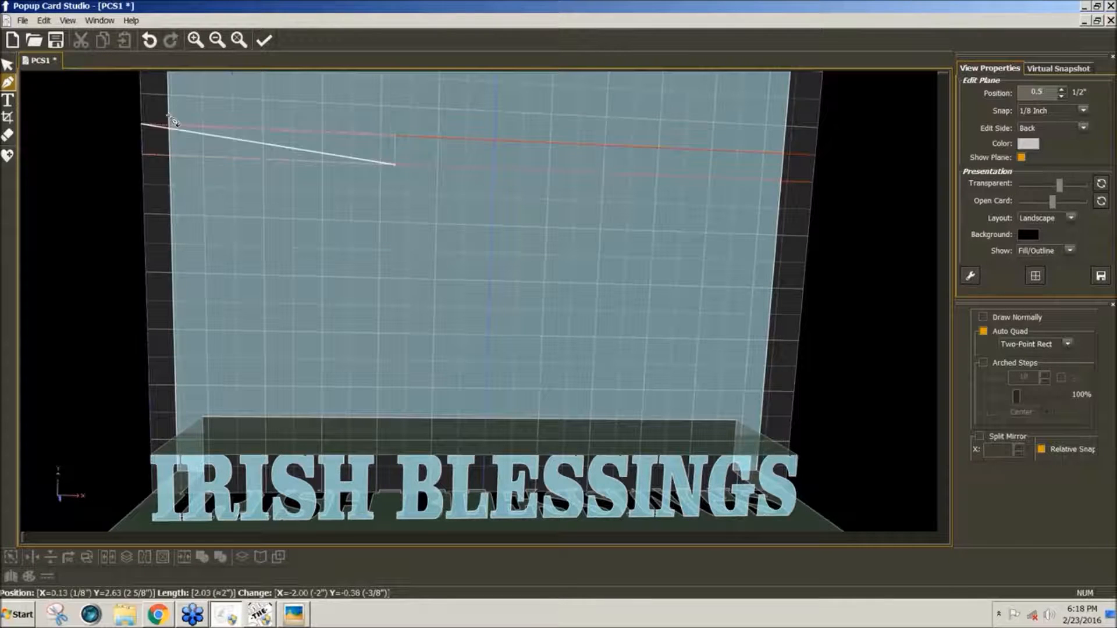
pyautogui.click(8, 65)
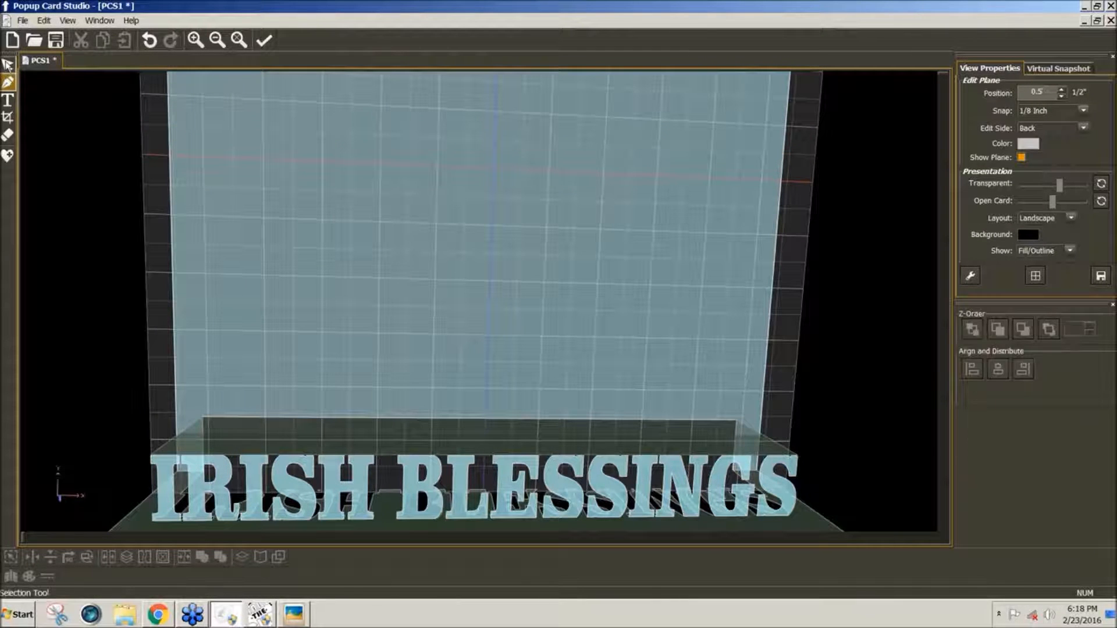
pyautogui.click(44, 21)
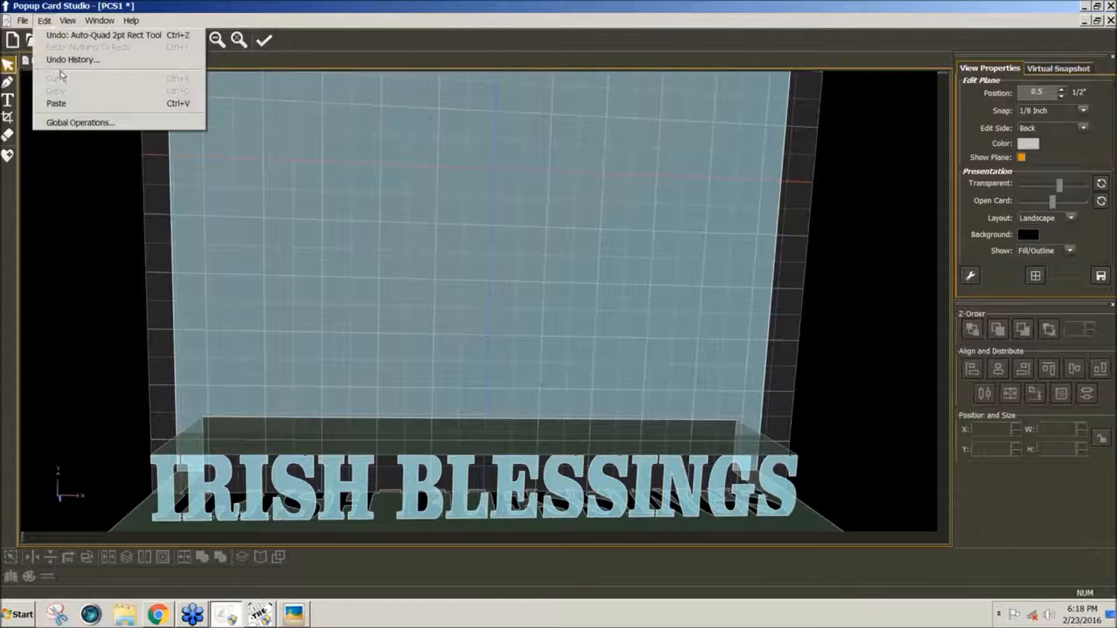
pyautogui.click(69, 104)
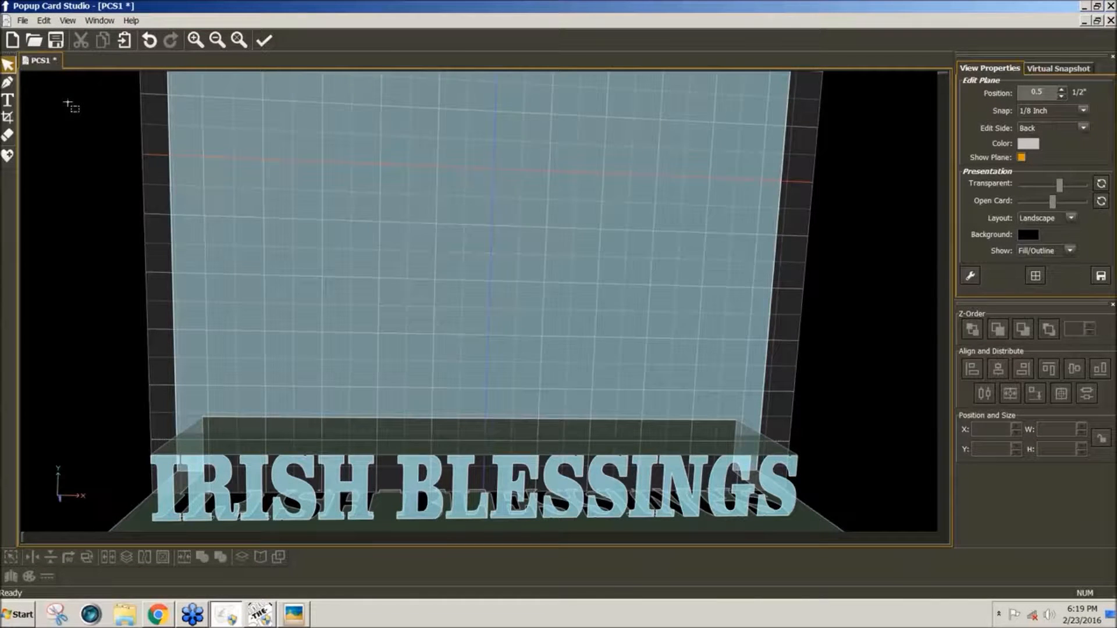
pyautogui.click(69, 104)
pyautogui.scroll(1, 735, 255)
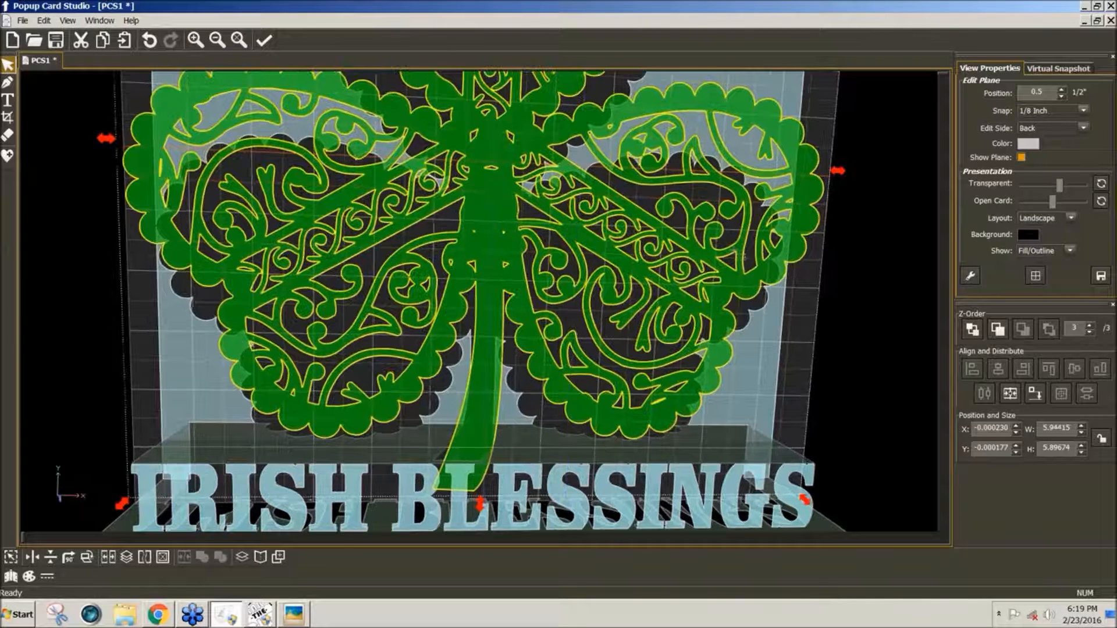
# Step: Shrink the shamrock proportionally to about 5.29 by 5.25 inches and move it up so its stem sits above the lettering
pyautogui.scroll(-3, 735, 252)
pyautogui.scroll(-4, 735, 252)
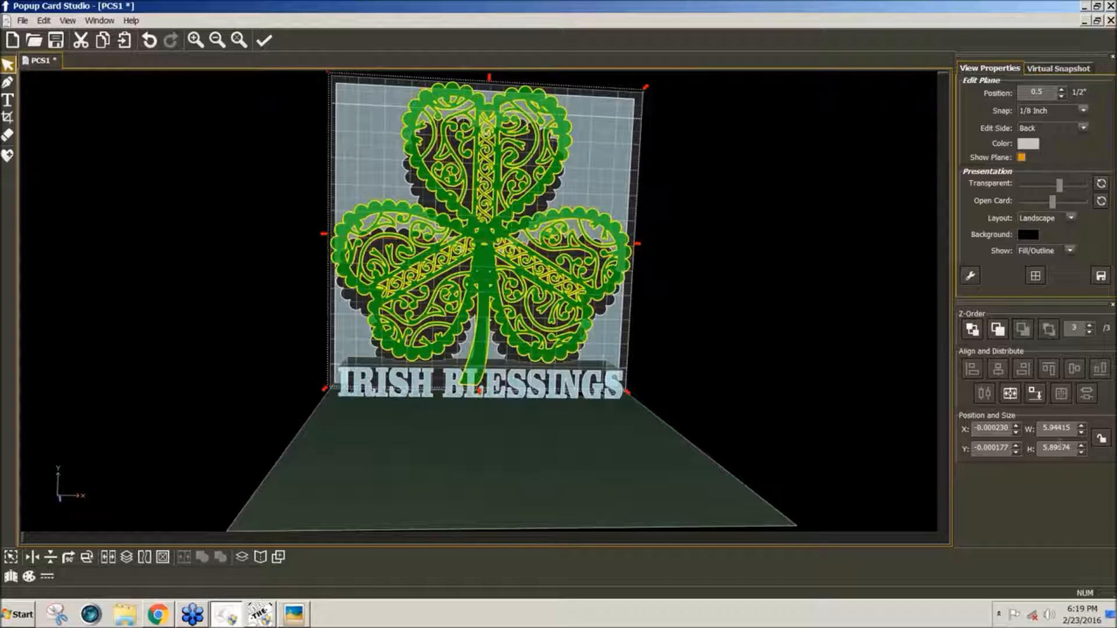
pyautogui.click(1102, 441)
pyautogui.moveTo(644, 93); pyautogui.dragTo(606, 121)
pyautogui.moveTo(499, 284); pyautogui.dragTo(522, 257)
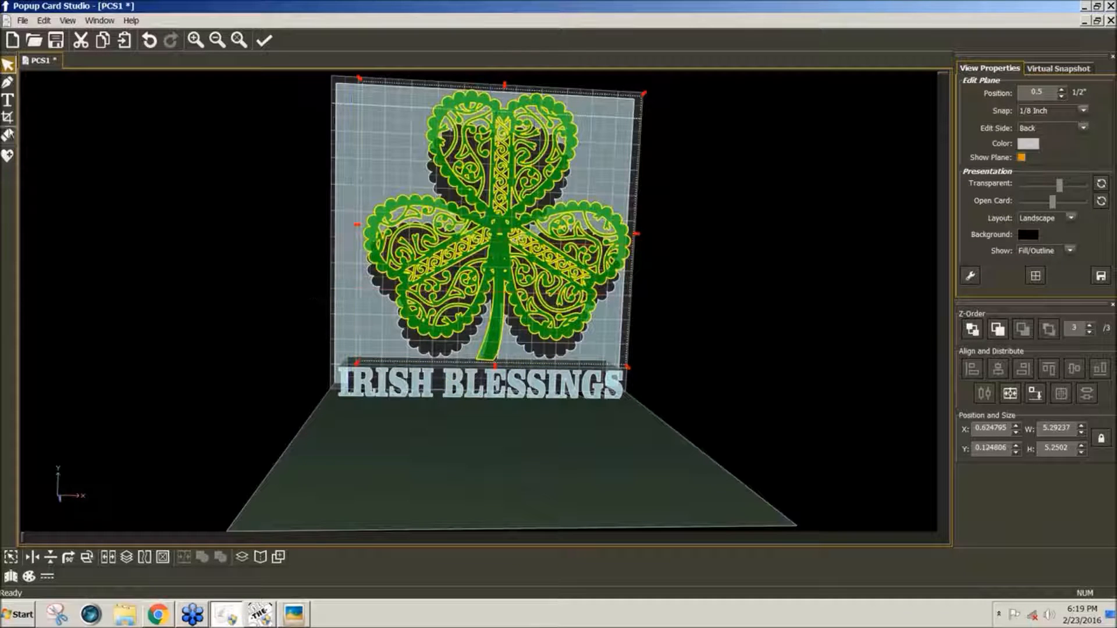
# Step: Trim off the stem's lower end with an Exclusive Rectangle crop at 1/128 inch snap, making the shamrock about 4.77 inches high
pyautogui.click(9, 119)
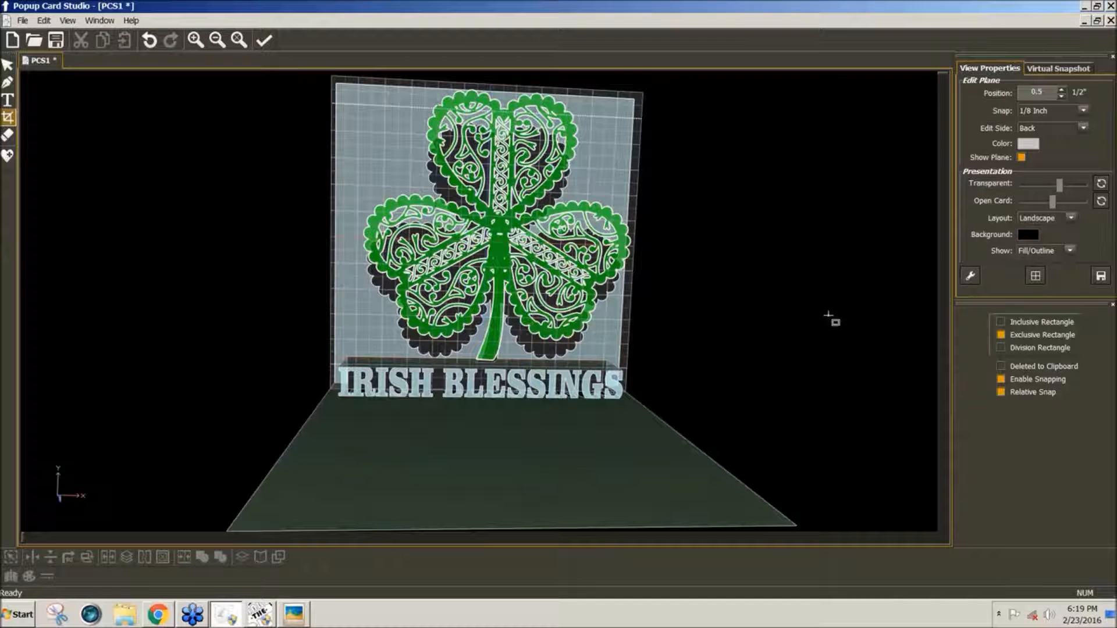
pyautogui.click(1084, 113)
pyautogui.click(1042, 208)
pyautogui.moveTo(470, 355); pyautogui.dragTo(499, 364)
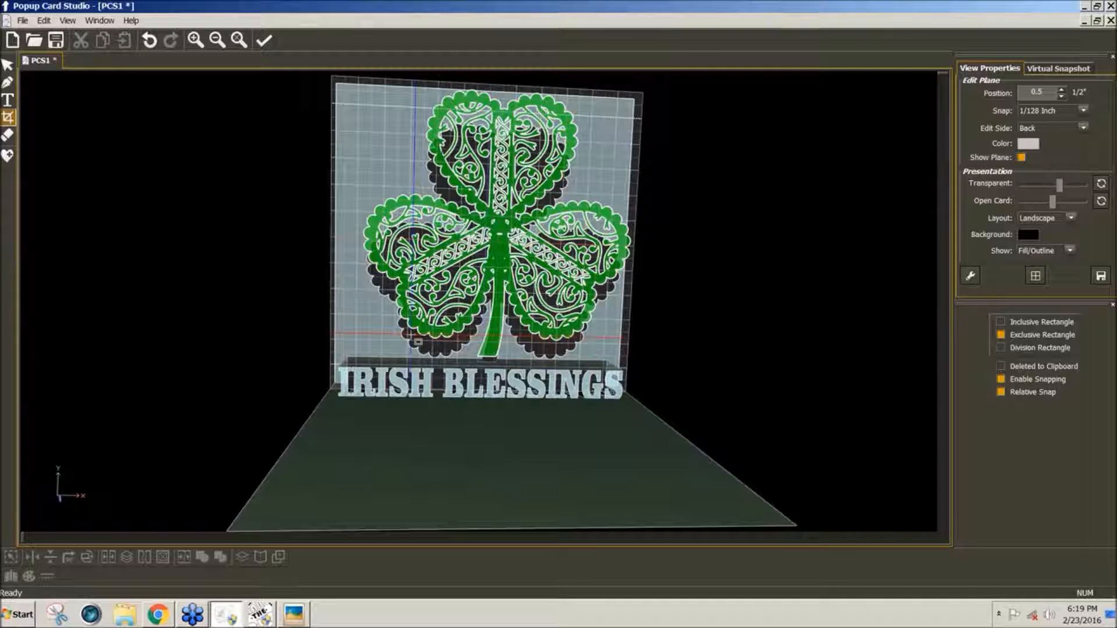
pyautogui.moveTo(412, 339); pyautogui.dragTo(670, 363)
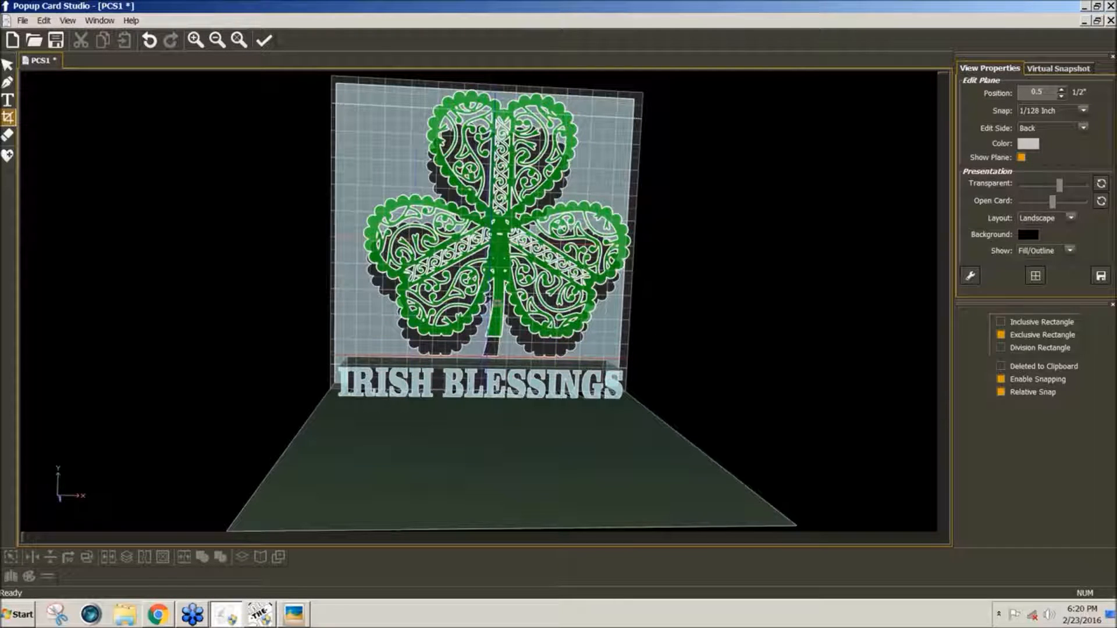
# Step: Center the trimmed shamrock across the card and align it down onto the shelf behind the lettering
pyautogui.click(7, 65)
pyautogui.click(478, 201)
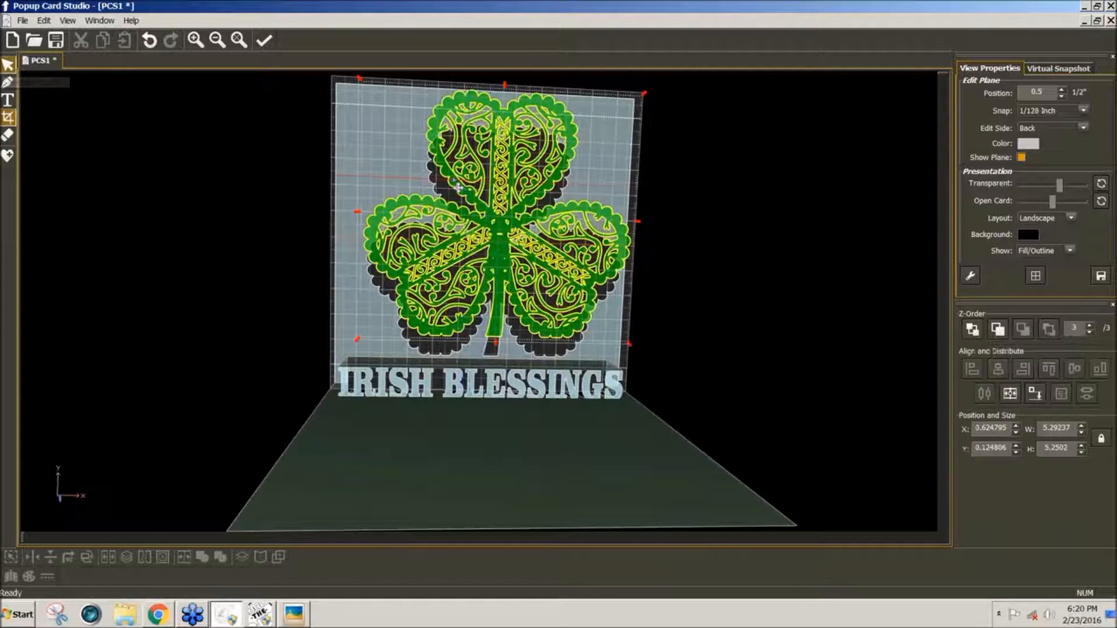
pyautogui.click(1010, 395)
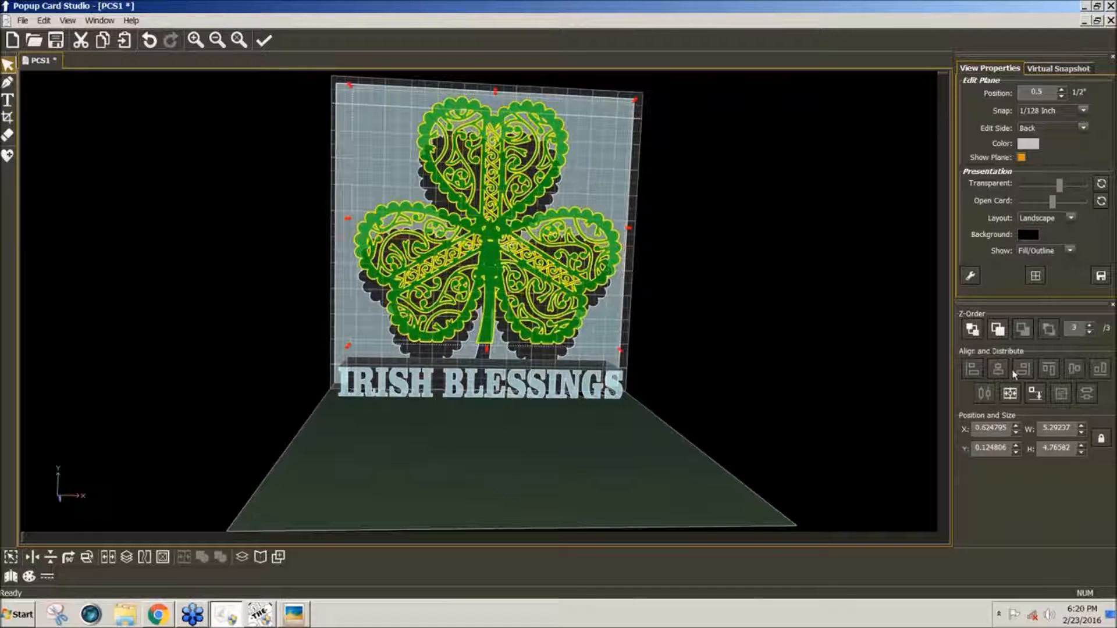
pyautogui.click(1034, 394)
pyautogui.click(1034, 393)
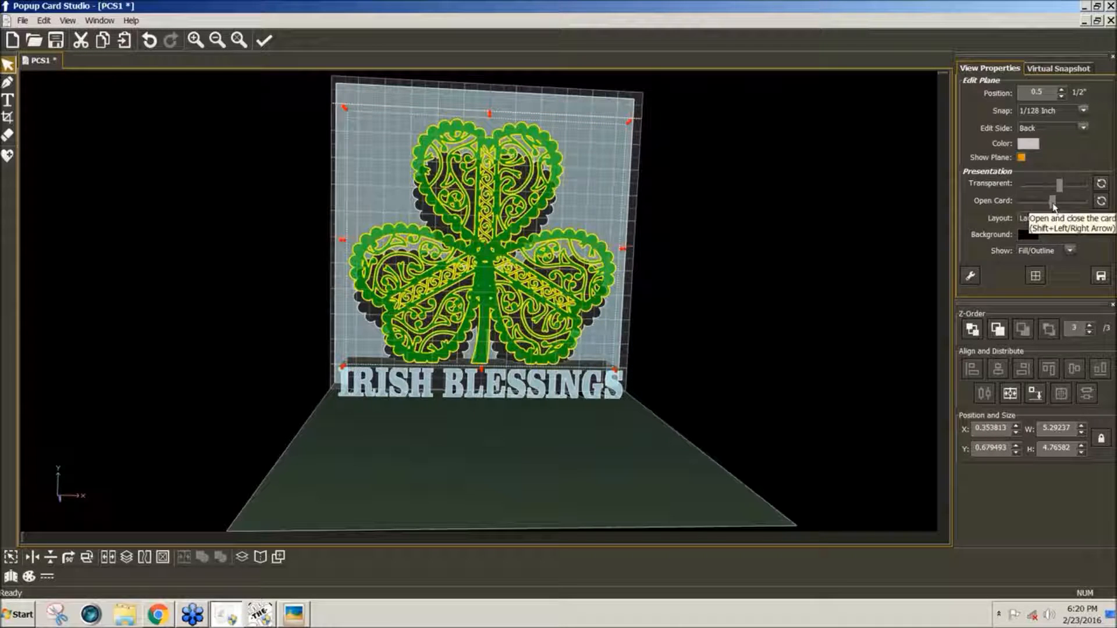
# Step: Adjust the card's opening slightly, enlarge the shamrock to about 5.43 by 4.89 inches, and center it across the card again
pyautogui.moveTo(1042, 205)
pyautogui.mouseDown()
pyautogui.moveTo(999, 210)
pyautogui.moveTo(1050, 212)
pyautogui.mouseUp()
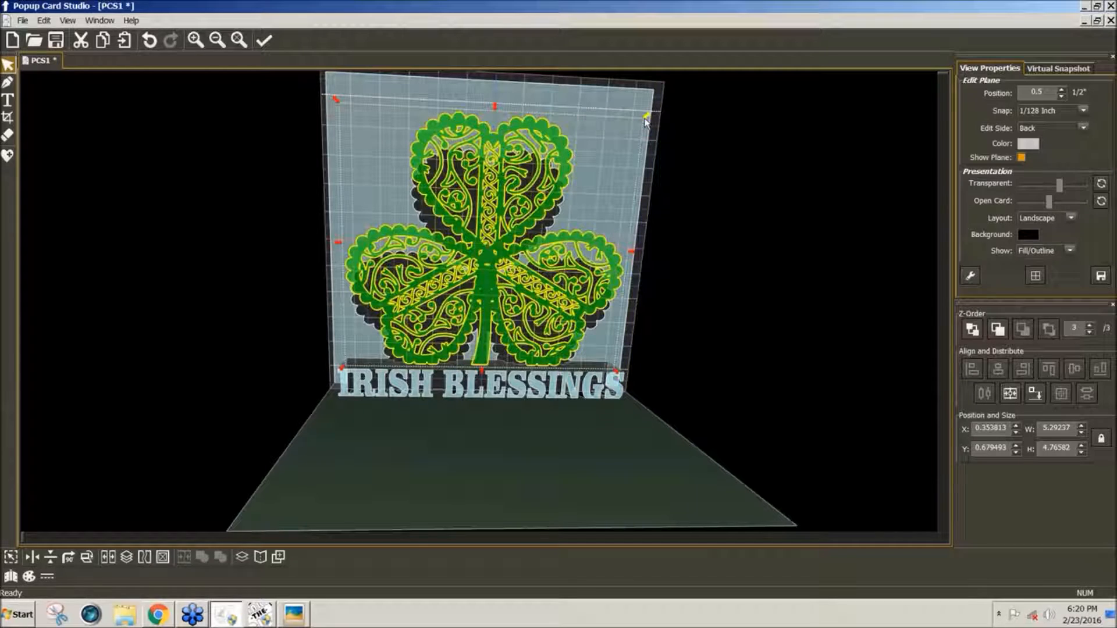
pyautogui.moveTo(646, 121); pyautogui.dragTo(653, 112)
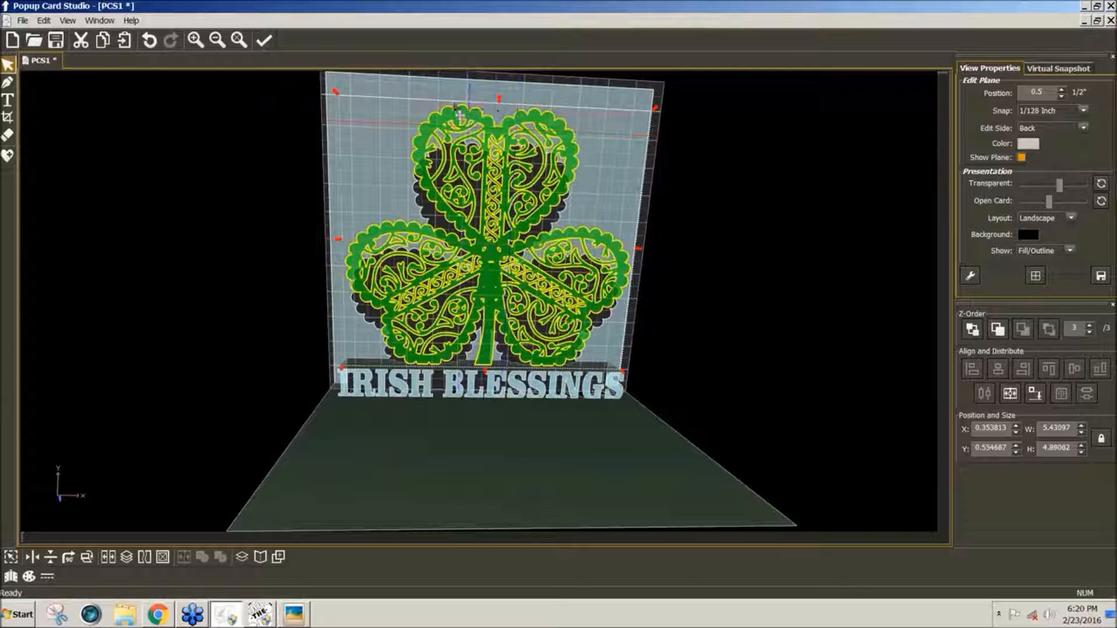
pyautogui.click(1011, 395)
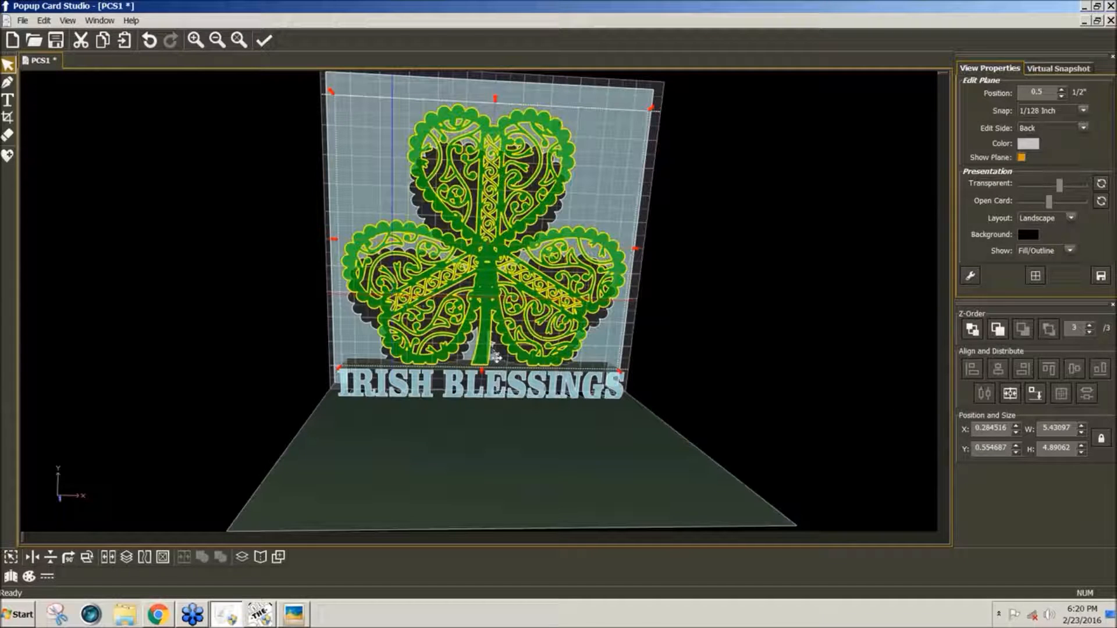
# Step: Check the cut and fold lines of the shamrock, shelf and lettering in the print preview, and return to the design
pyautogui.click(23, 22)
pyautogui.click(75, 181)
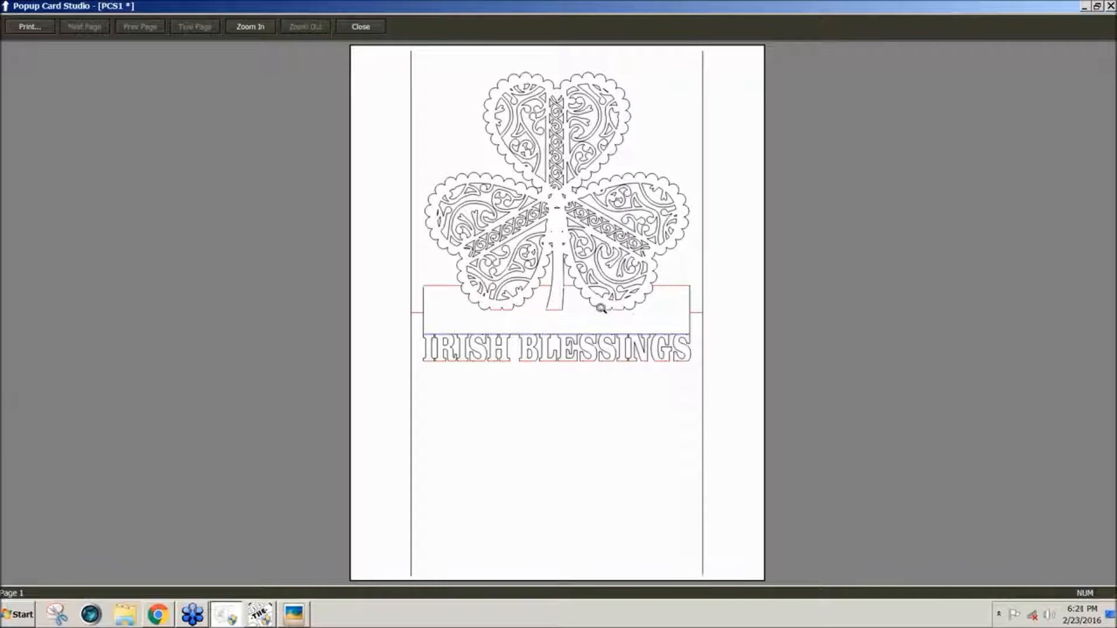
pyautogui.click(360, 27)
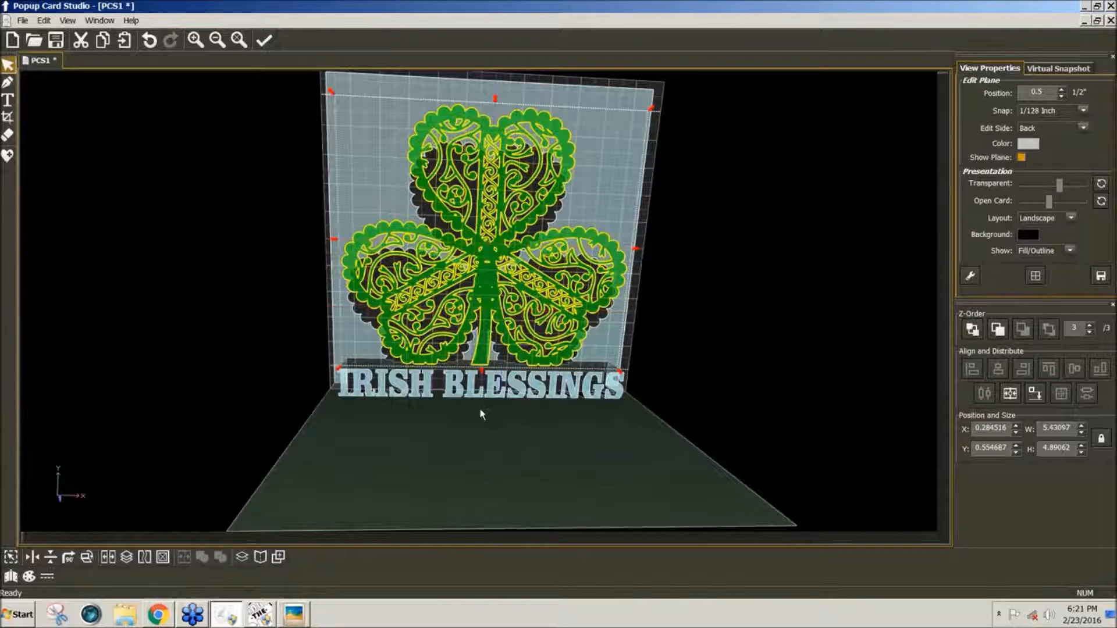
# Step: Try moving the shamrock slightly downward on the back plane, and undo the move
pyautogui.moveTo(480, 414)
pyautogui.mouseDown(button='middle')
pyautogui.moveTo(481, 428)
pyautogui.moveTo(480, 411)
pyautogui.mouseUp(button='middle')
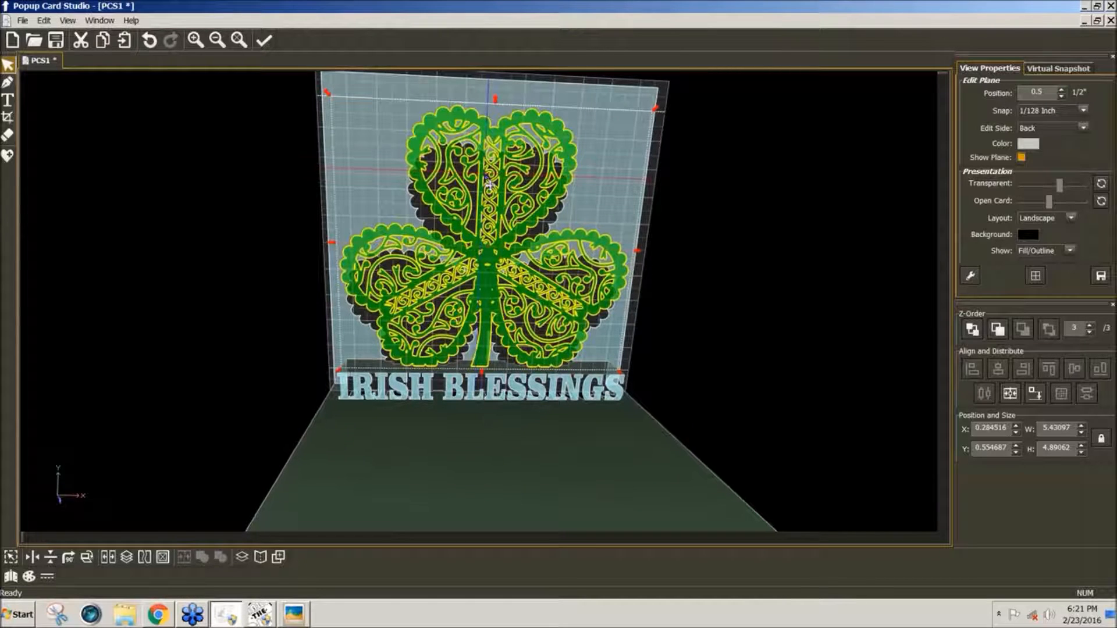
pyautogui.moveTo(485, 175); pyautogui.dragTo(484, 187)
pyautogui.hotkey('ctrl', 'z')
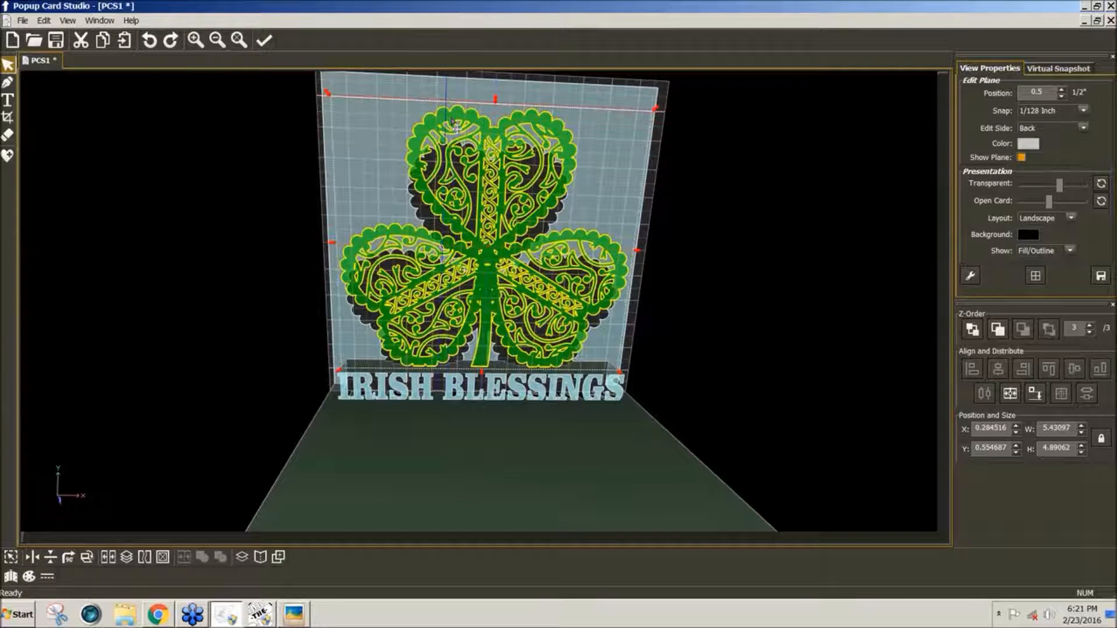
# Step: Trim the two inner scallops at the top of the shamrock's upper leaf flat with an exclusive rectangle crop
pyautogui.moveTo(454, 175); pyautogui.dragTo(509, 296, button='middle')
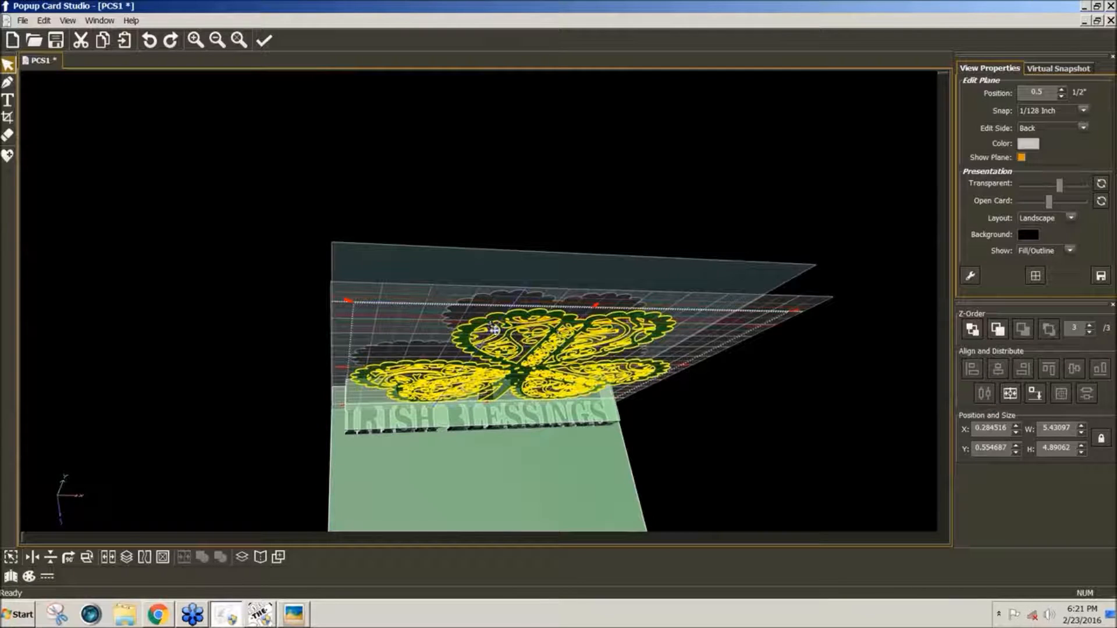
pyautogui.moveTo(521, 269); pyautogui.dragTo(500, 201, button='middle')
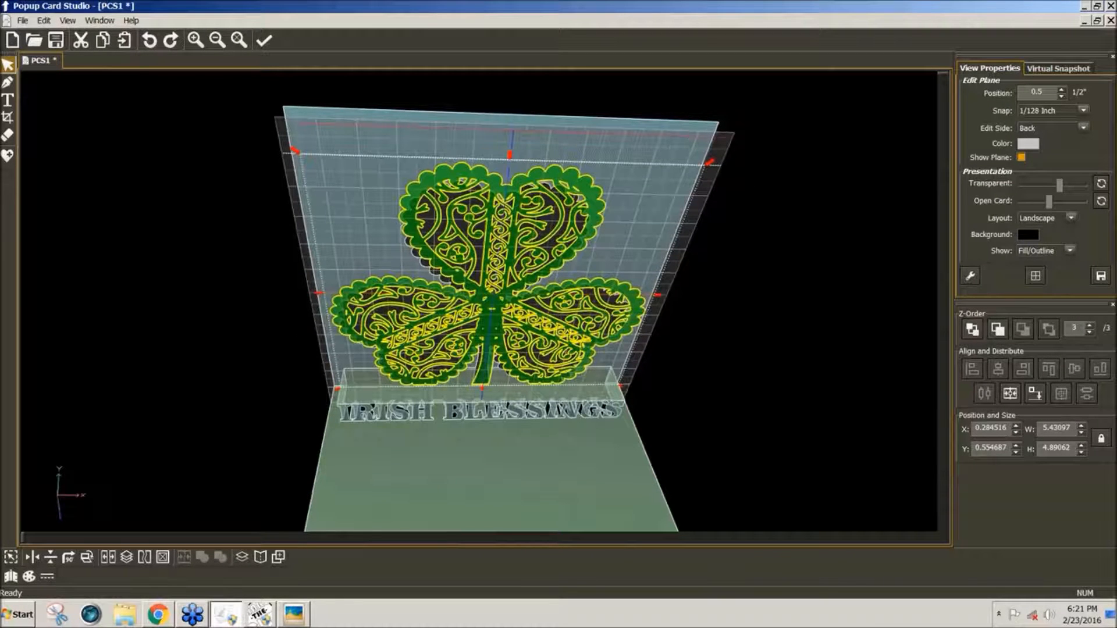
pyautogui.moveTo(513, 129)
pyautogui.mouseDown(button='middle')
pyautogui.moveTo(500, 125)
pyautogui.moveTo(507, 121)
pyautogui.mouseUp(button='middle')
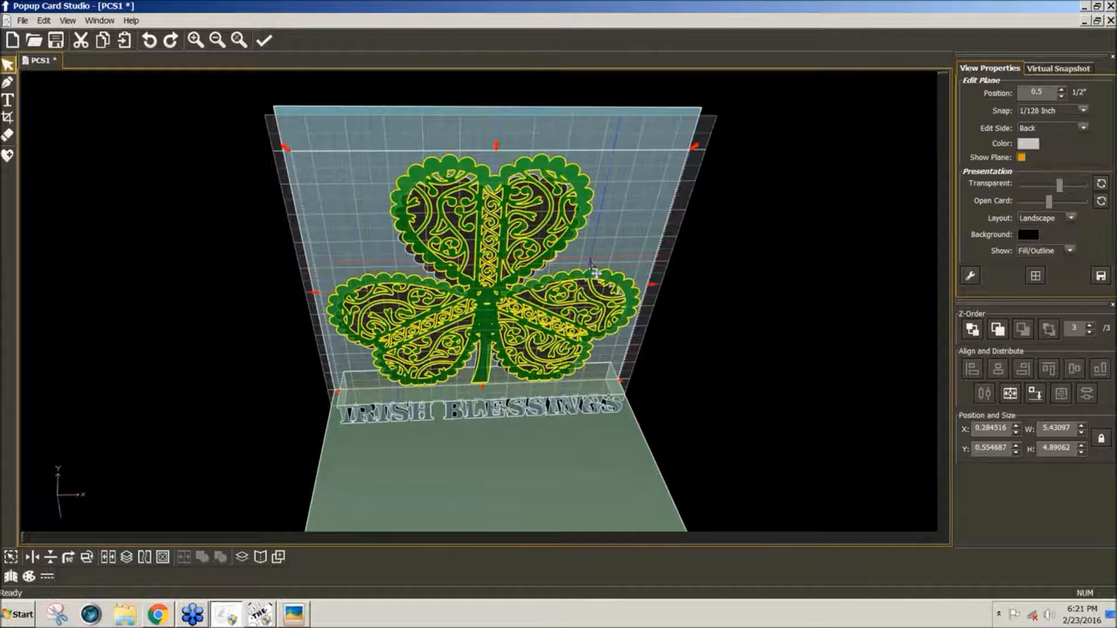
pyautogui.click(8, 118)
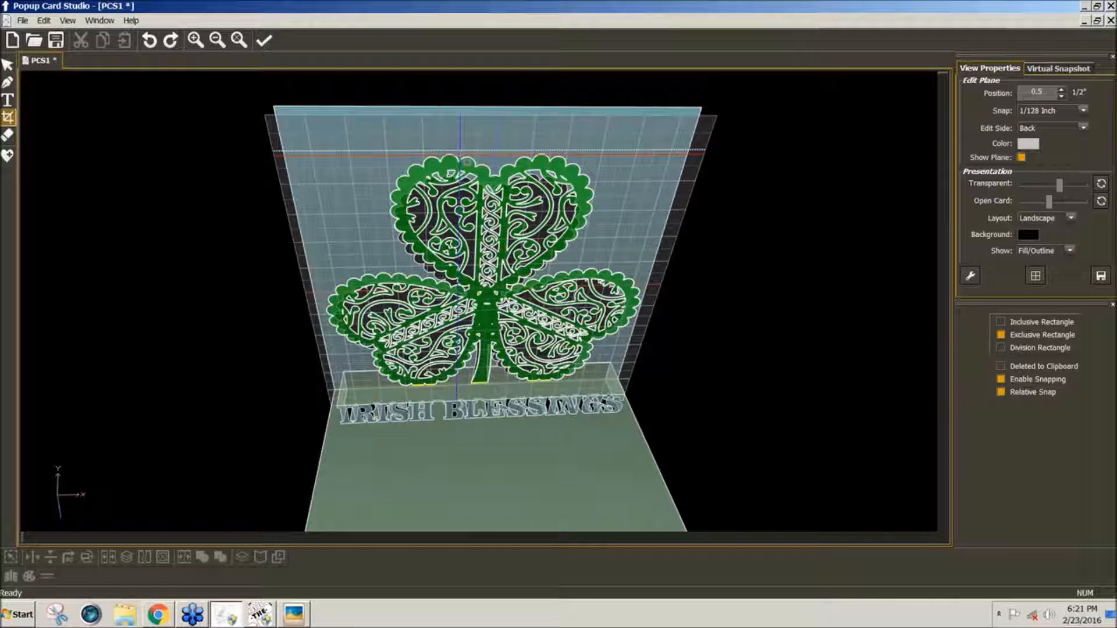
pyautogui.moveTo(510, 159); pyautogui.dragTo(536, 158)
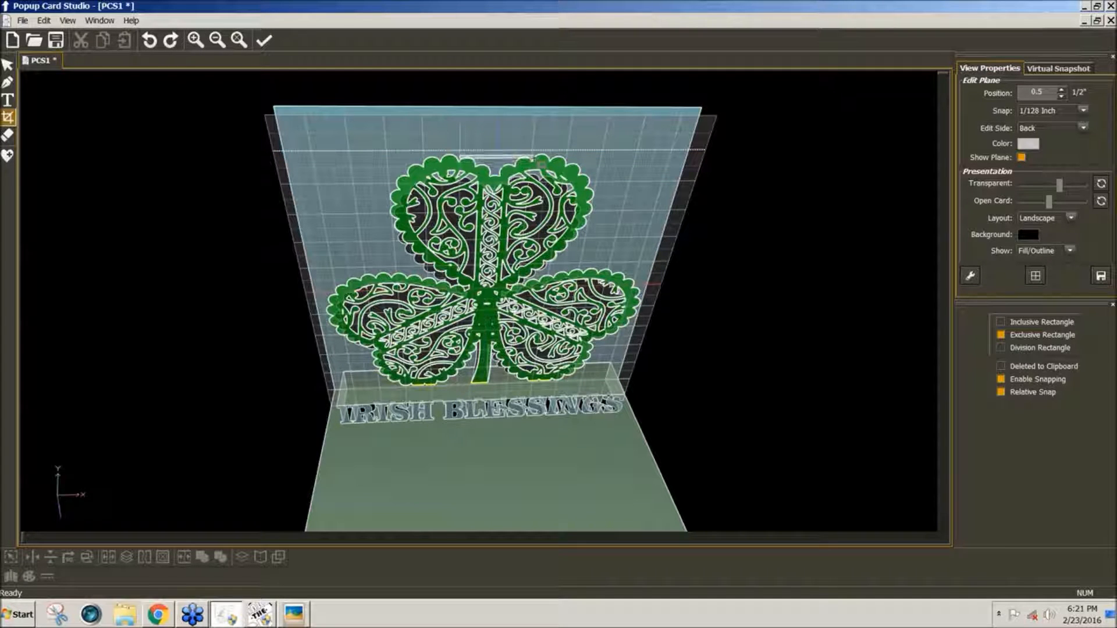
pyautogui.moveTo(533, 158); pyautogui.dragTo(534, 158)
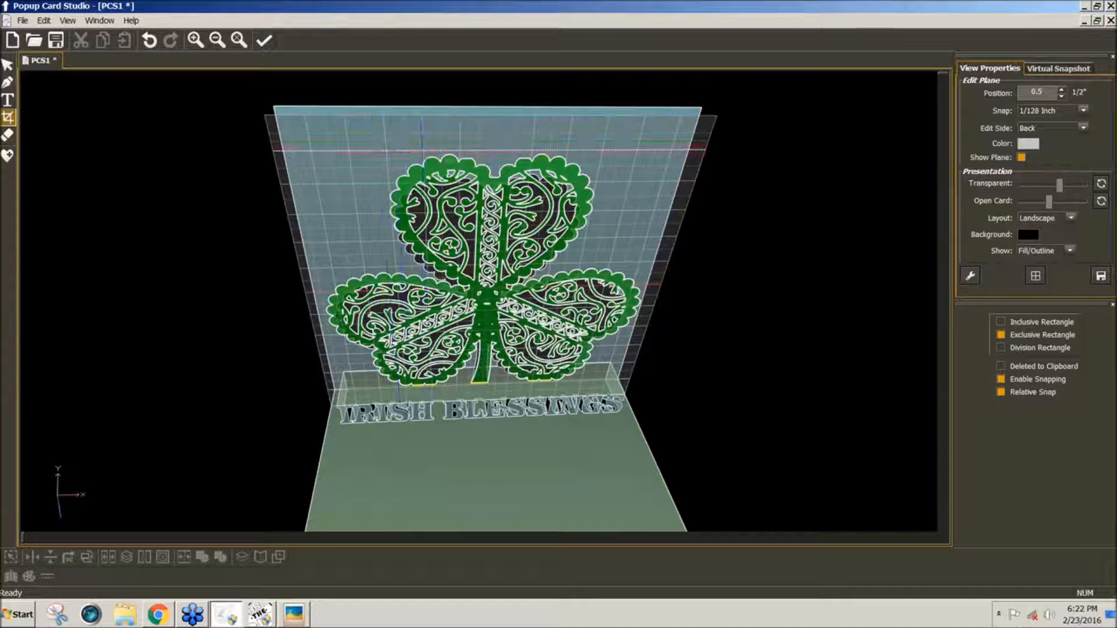
# Step: Prepare two-point rectangle drawing with a 1/8 inch snap, and place the bottom edit plane at 5.38281 inches, level with the flattened scallops
pyautogui.click(8, 84)
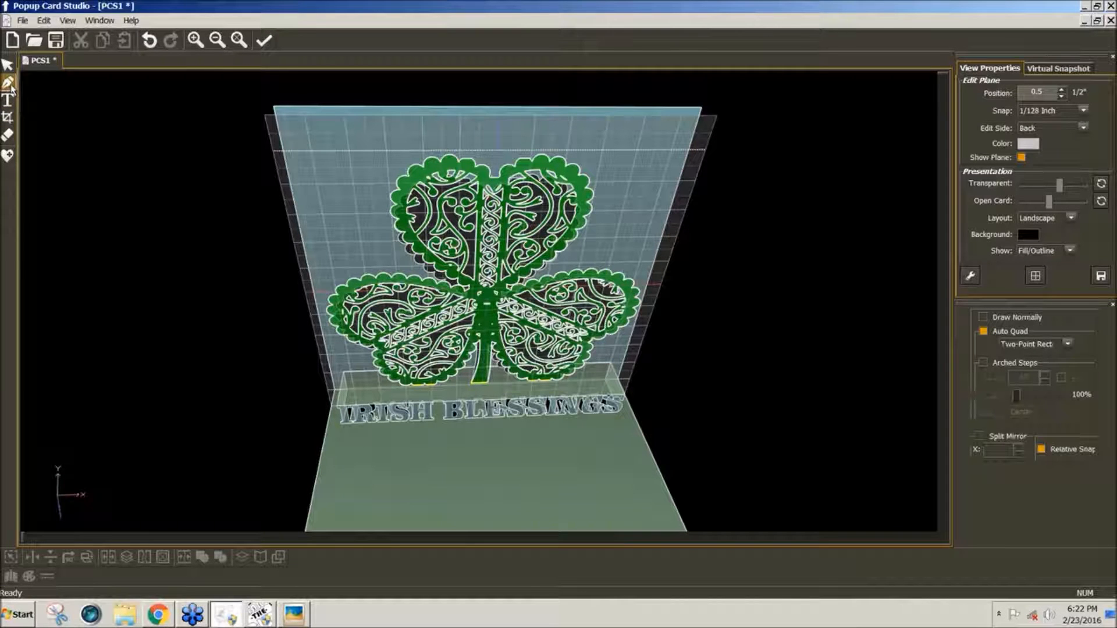
pyautogui.click(1086, 111)
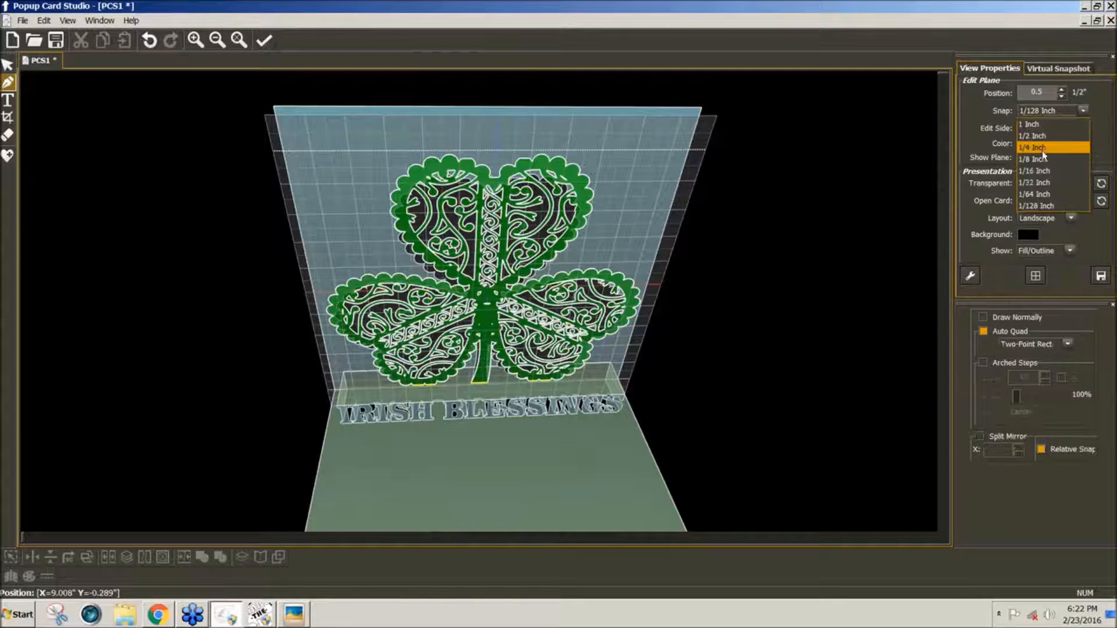
pyautogui.click(1043, 159)
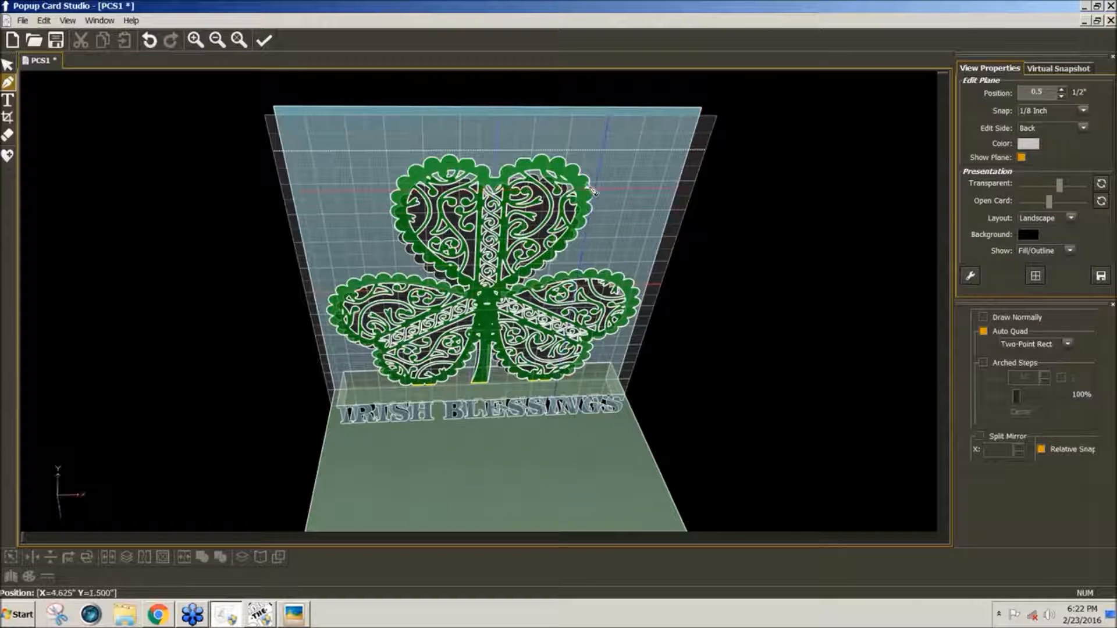
pyautogui.moveTo(592, 178); pyautogui.dragTo(592, 190, button='right')
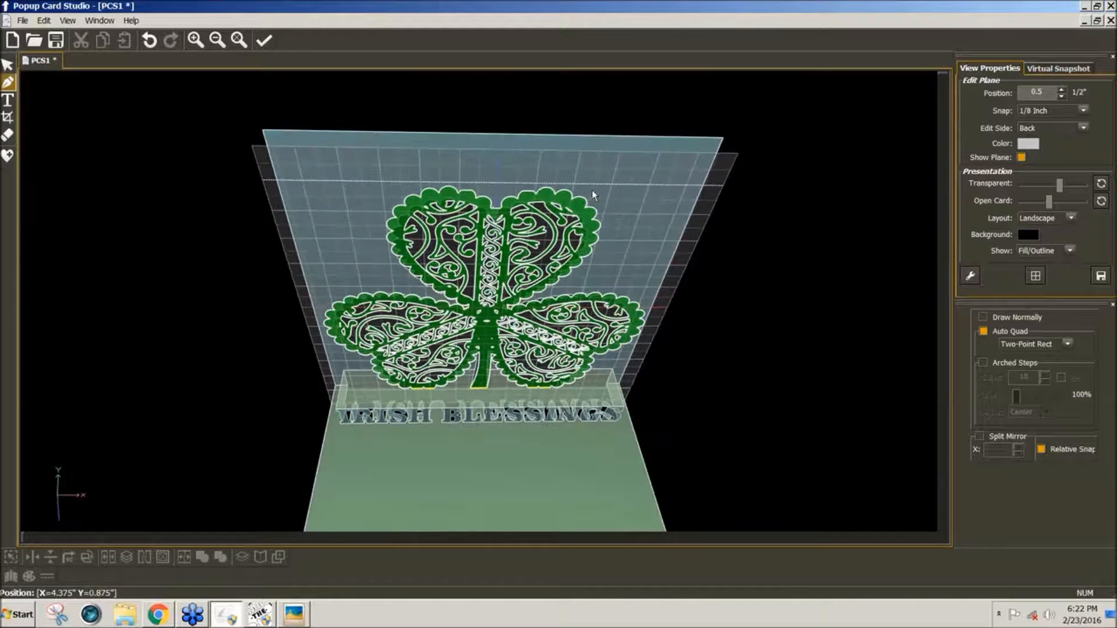
pyautogui.scroll(2, 686, 231)
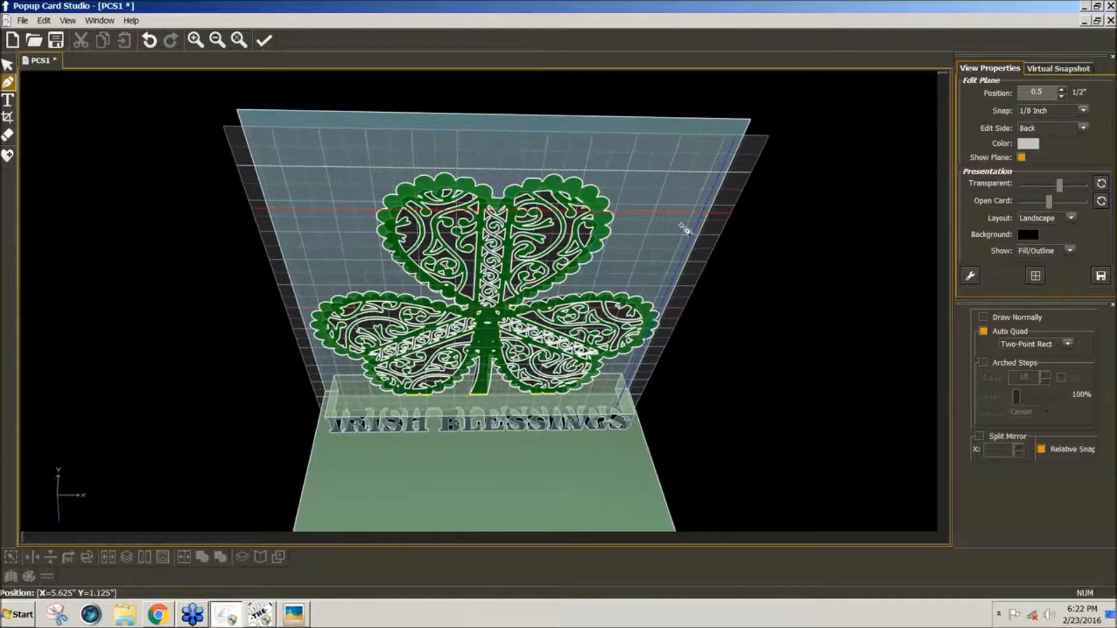
pyautogui.scroll(2, 685, 229)
pyautogui.scroll(2, 681, 225)
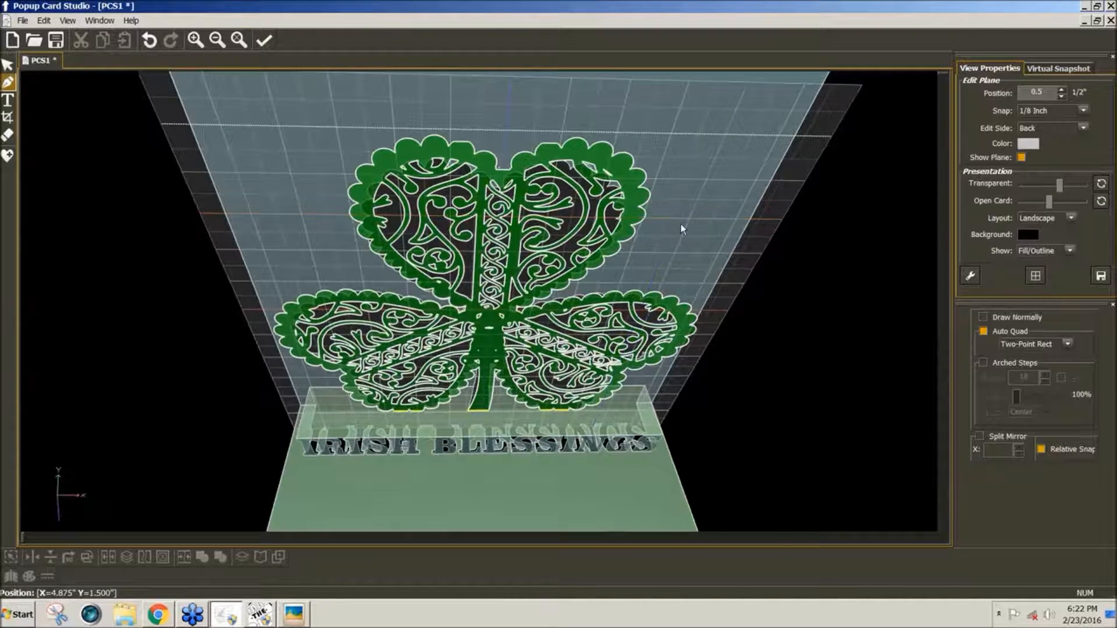
pyautogui.press('Tab')
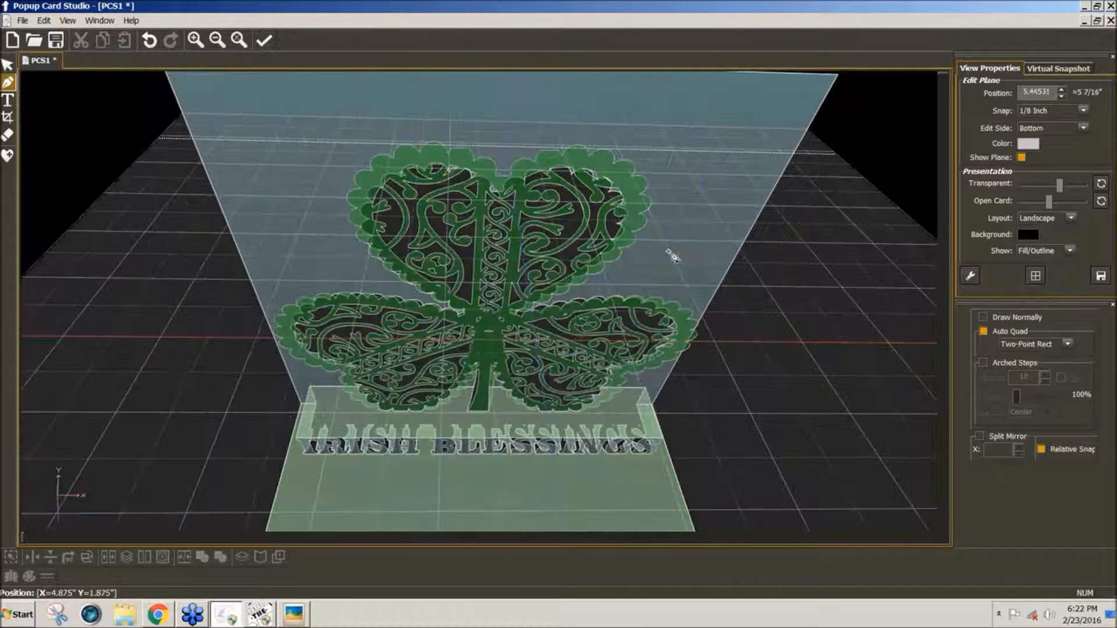
pyautogui.scroll(-3, 672, 256)
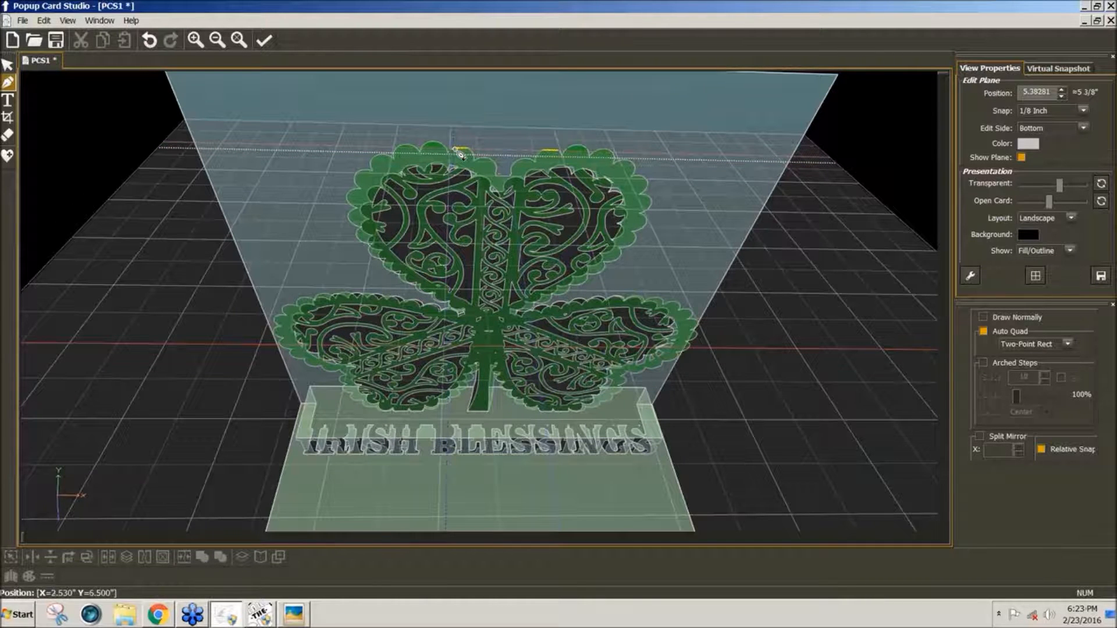
# Step: Draw two narrow connecting tabs about 0.5 inch long from the flattened scallops back to the card's back panel
pyautogui.click(456, 150)
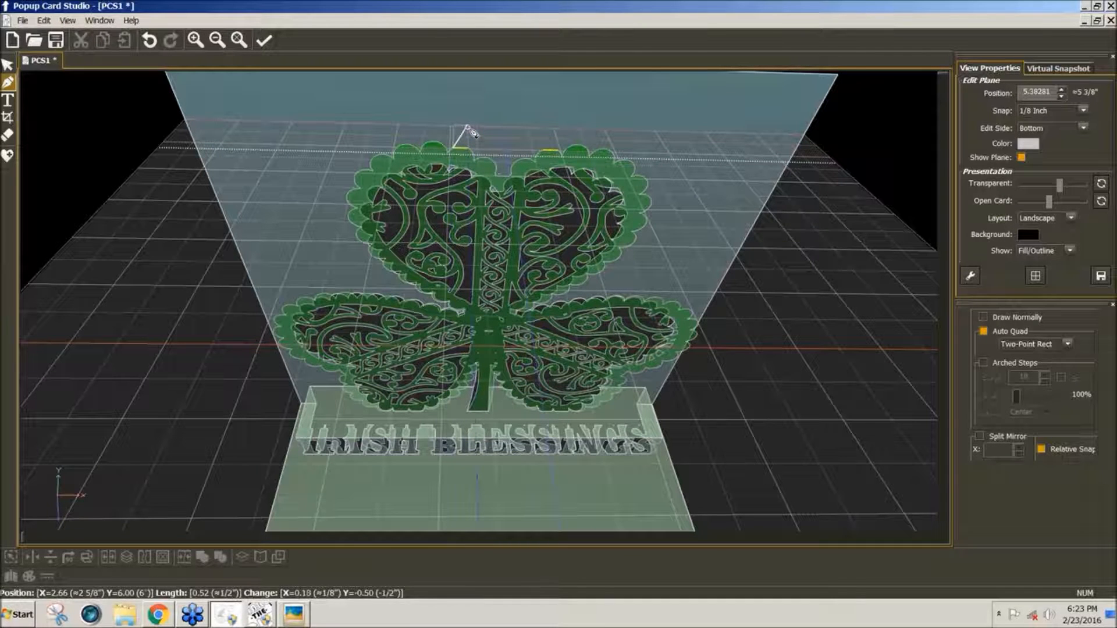
pyautogui.click(468, 126)
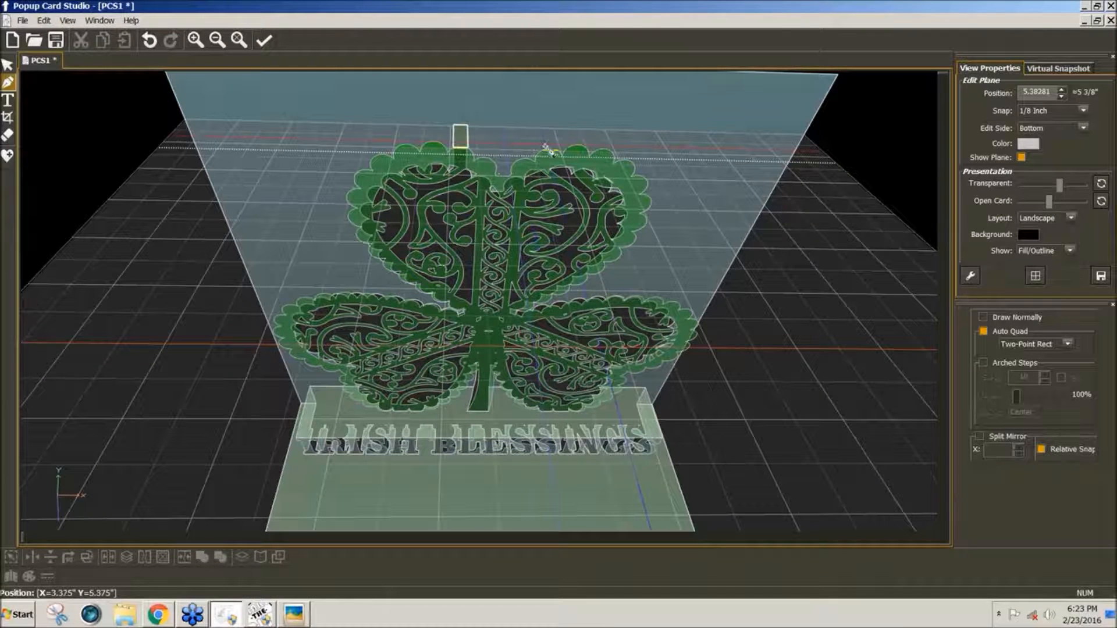
pyautogui.click(549, 151)
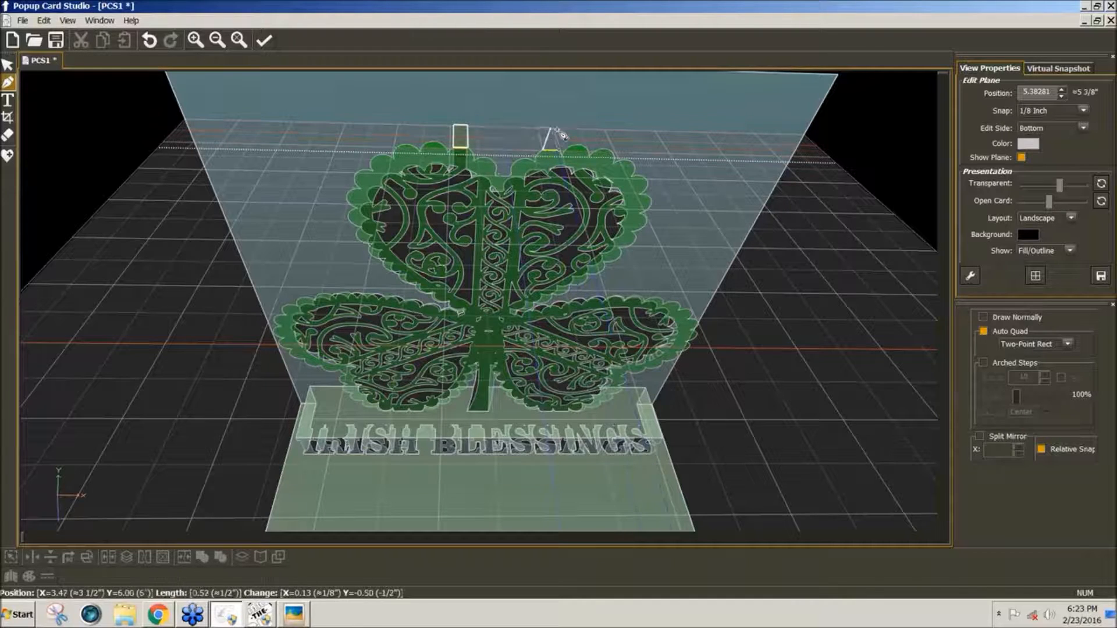
pyautogui.click(557, 130)
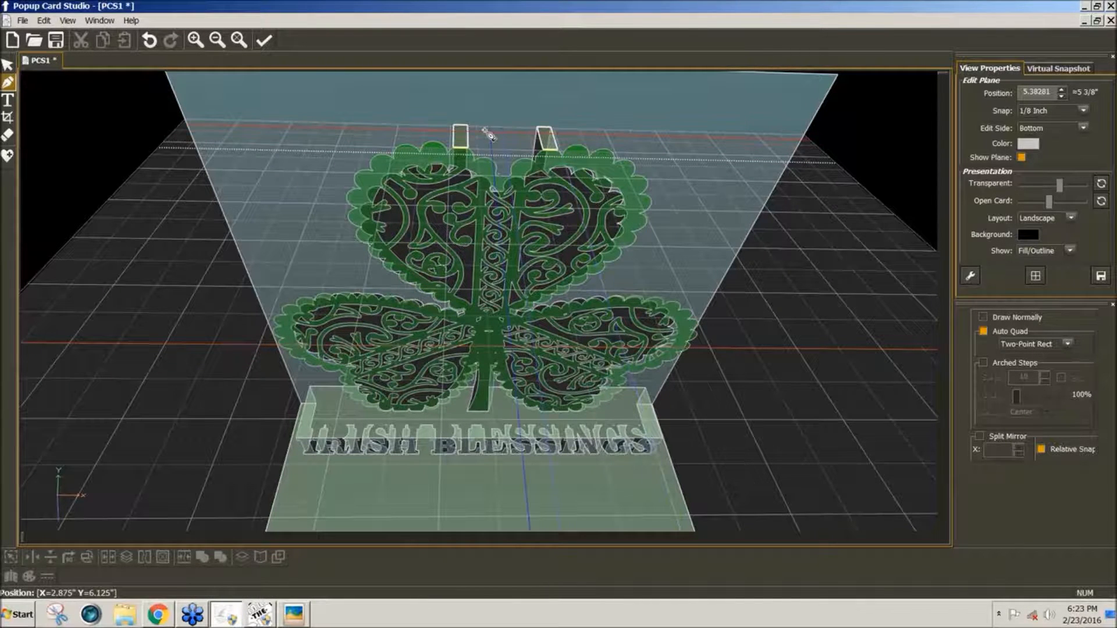
# Step: Lower the bottom edit plane to 5.08594 inches and draw a third tab about 0.13 by 0.5 inch from the upper leaf's notch to the back panel
pyautogui.scroll(-1, 485, 130)
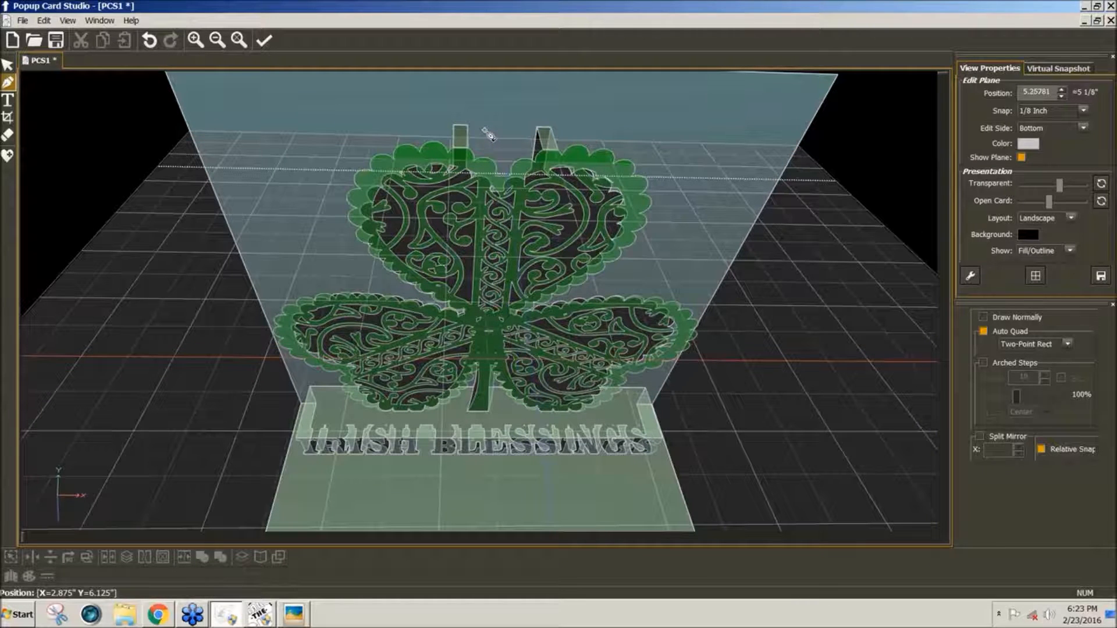
pyautogui.scroll(-1, 484, 129)
pyautogui.scroll(-1, 485, 130)
pyautogui.click(499, 177)
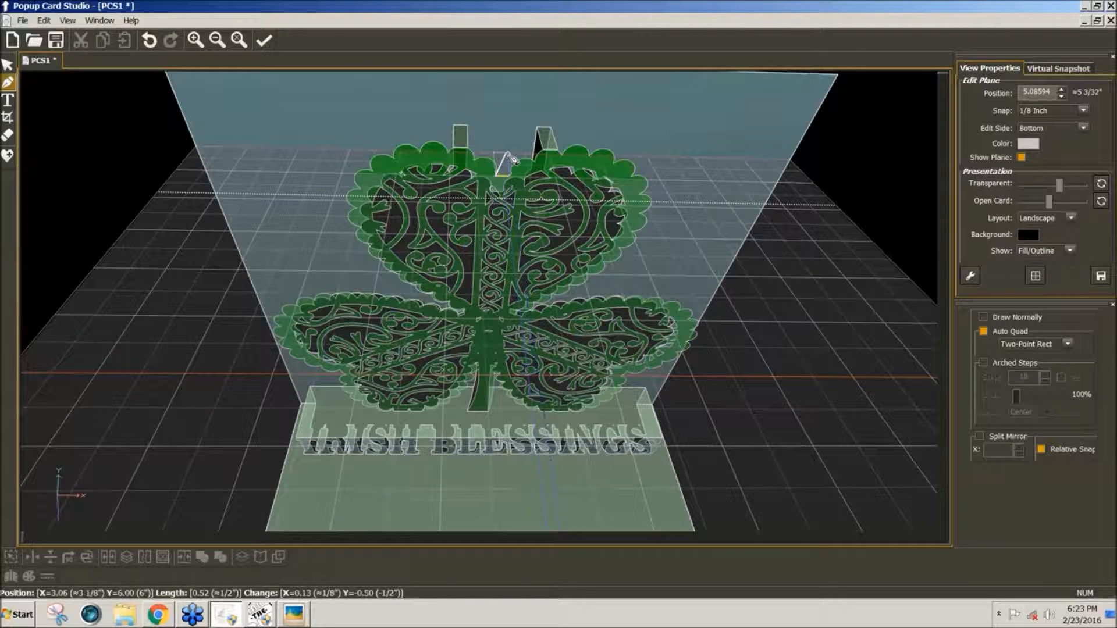
pyautogui.click(512, 158)
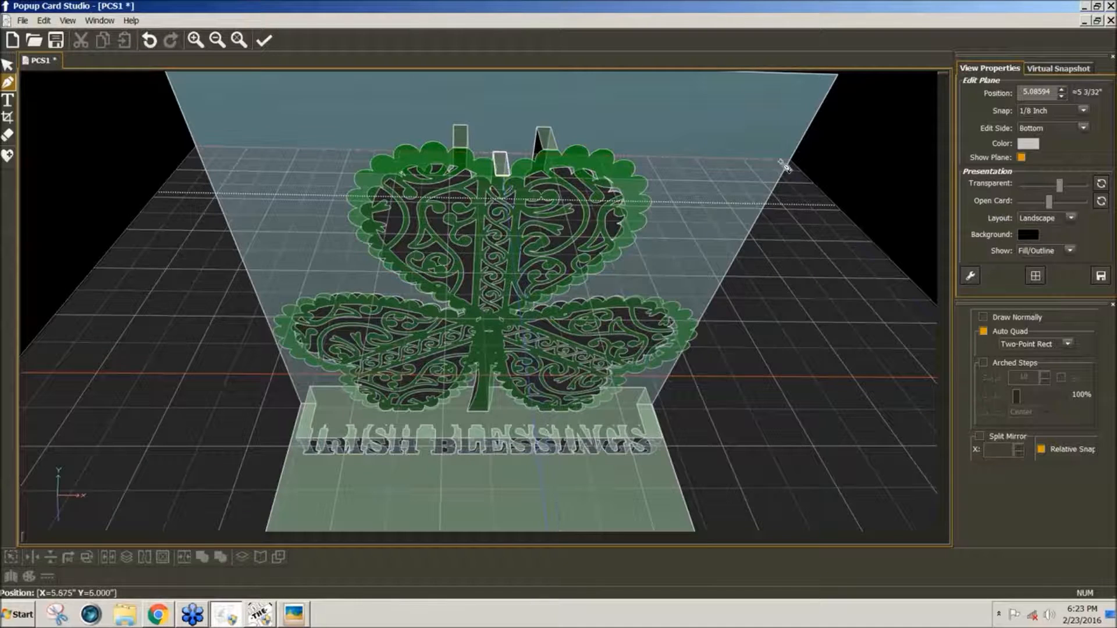
# Step: Select the shamrock on the back edit plane and bring it to the top of the Z-order
pyautogui.click(7, 65)
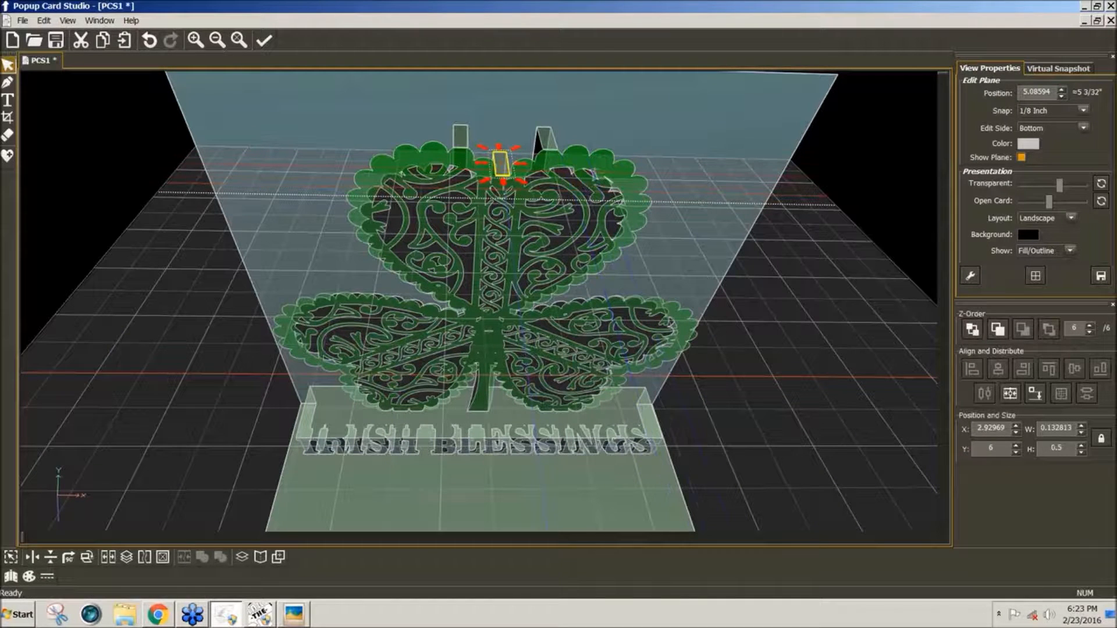
pyautogui.click(592, 176)
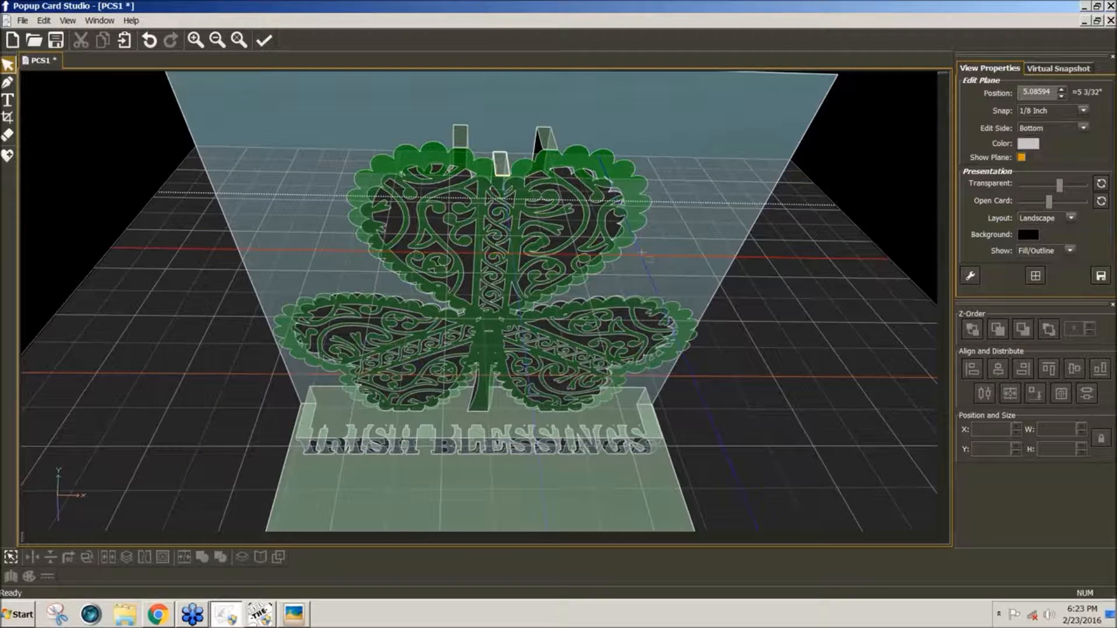
pyautogui.click(606, 256)
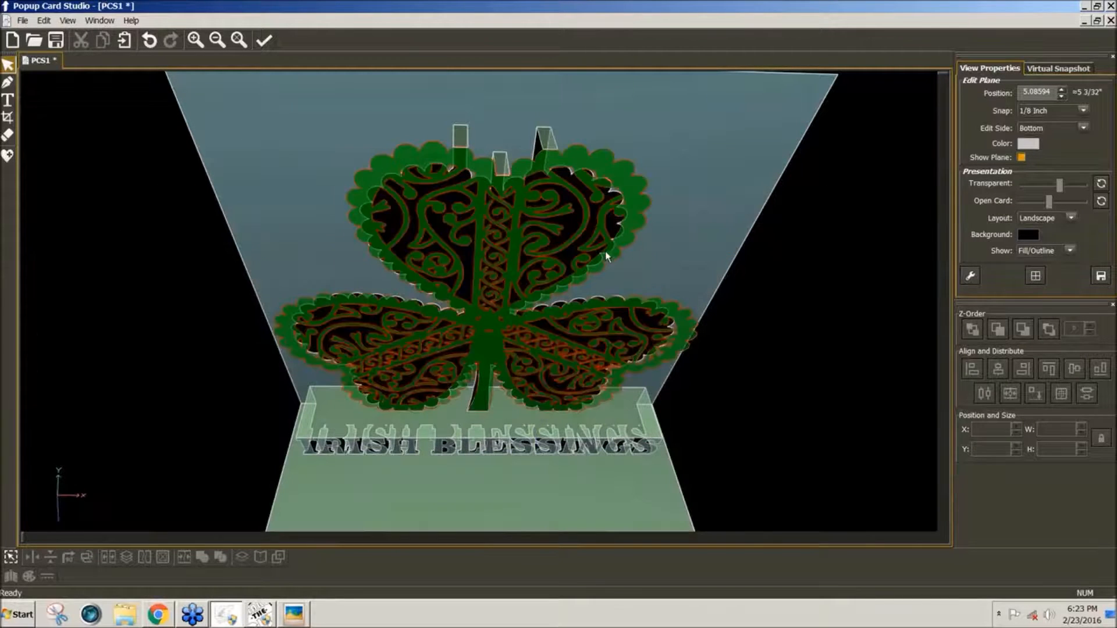
pyautogui.click(606, 256)
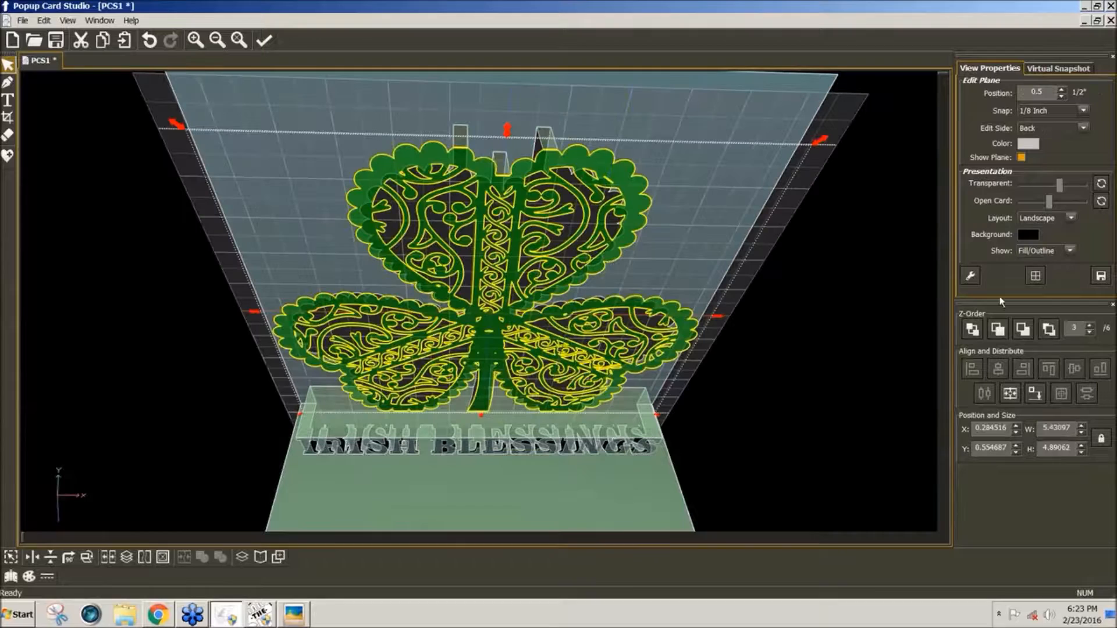
pyautogui.click(1050, 330)
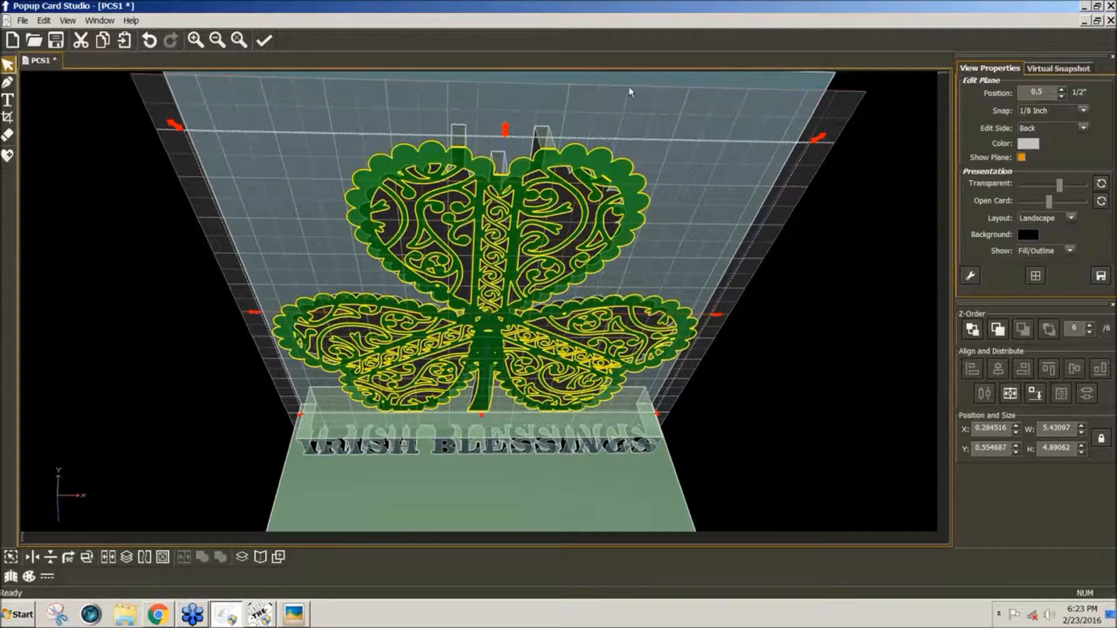
# Step: Examine the shamrock's connecting tabs from several angles and in the print preview, and return to the design
pyautogui.moveTo(630, 92); pyautogui.dragTo(523, 62, button='middle')
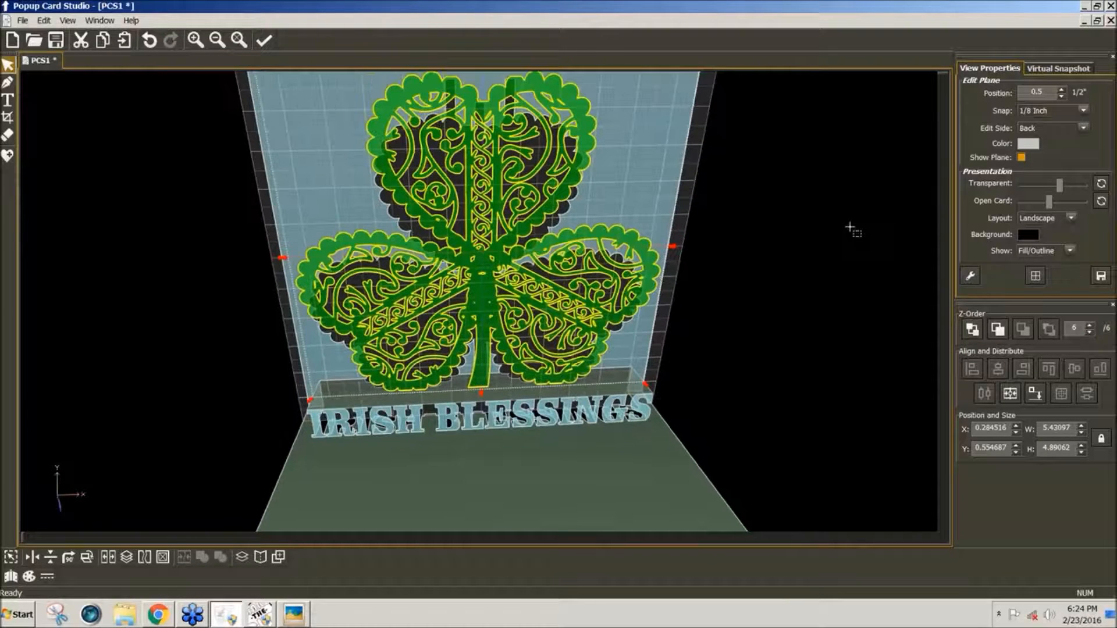
pyautogui.scroll(-2, 849, 227)
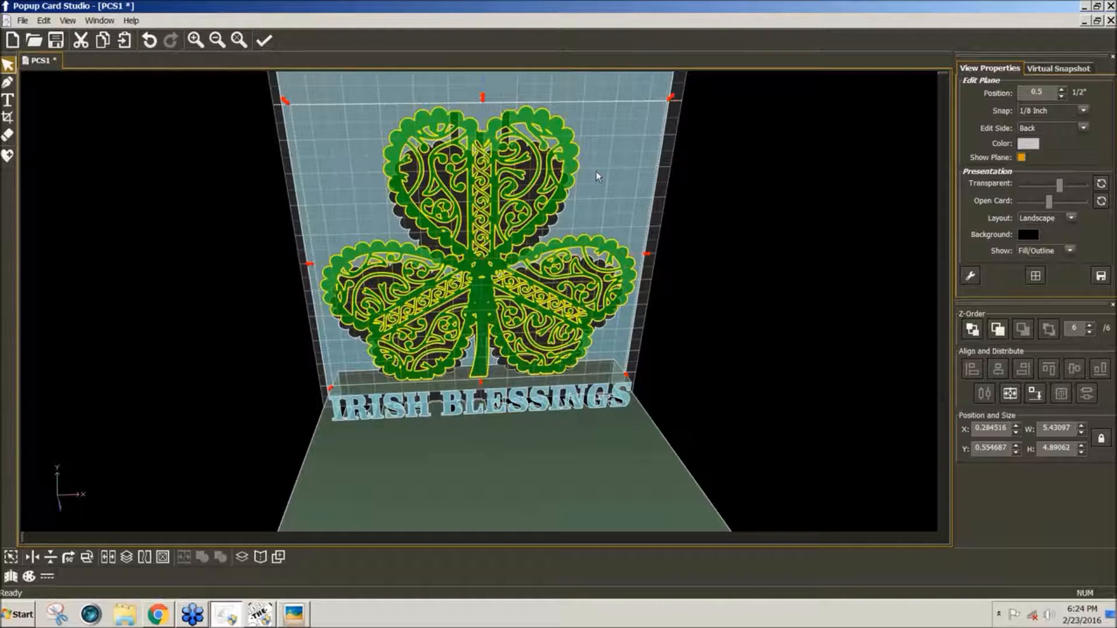
pyautogui.moveTo(595, 175)
pyautogui.mouseDown(button='middle')
pyautogui.moveTo(585, 269)
pyautogui.moveTo(594, 190)
pyautogui.mouseUp(button='middle')
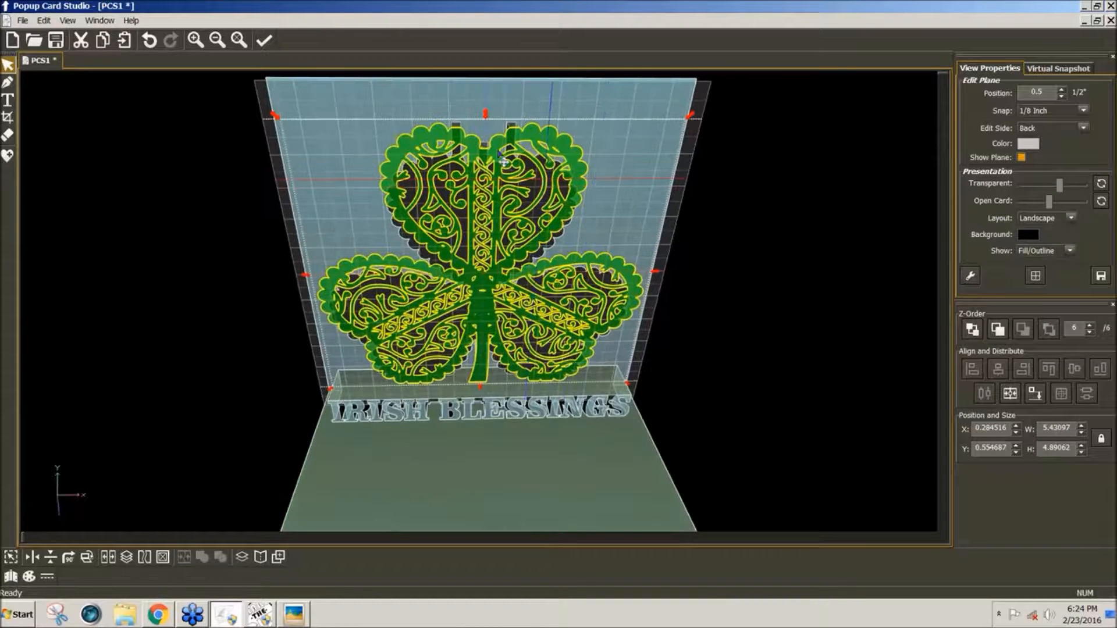
pyautogui.moveTo(636, 217); pyautogui.dragTo(705, 182, button='middle')
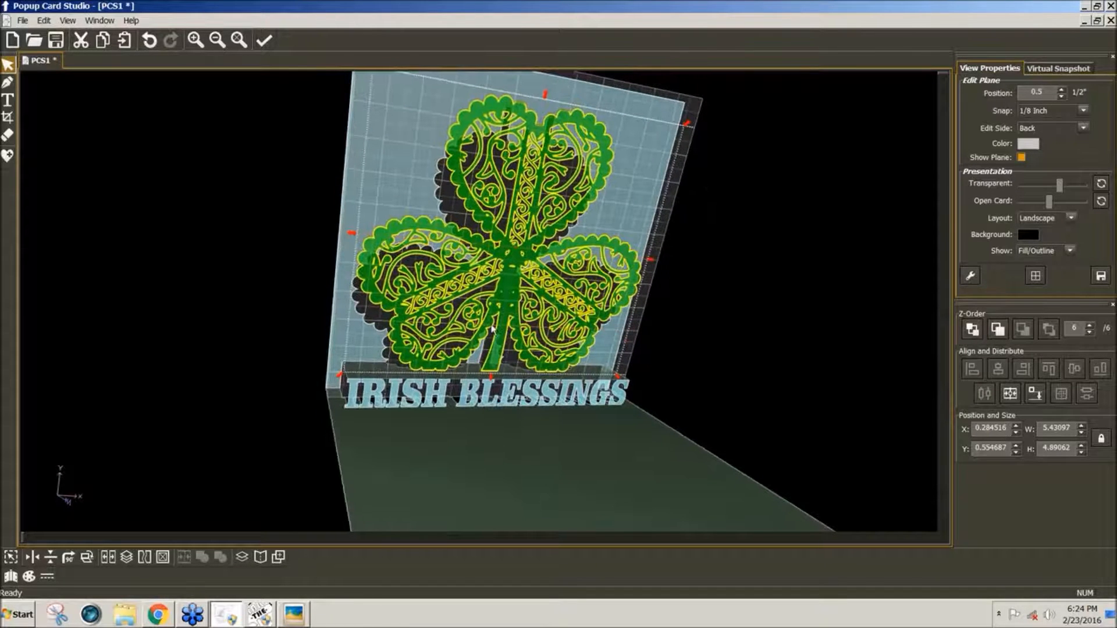
pyautogui.moveTo(559, 332); pyautogui.dragTo(589, 205, button='middle')
pyautogui.click(22, 20)
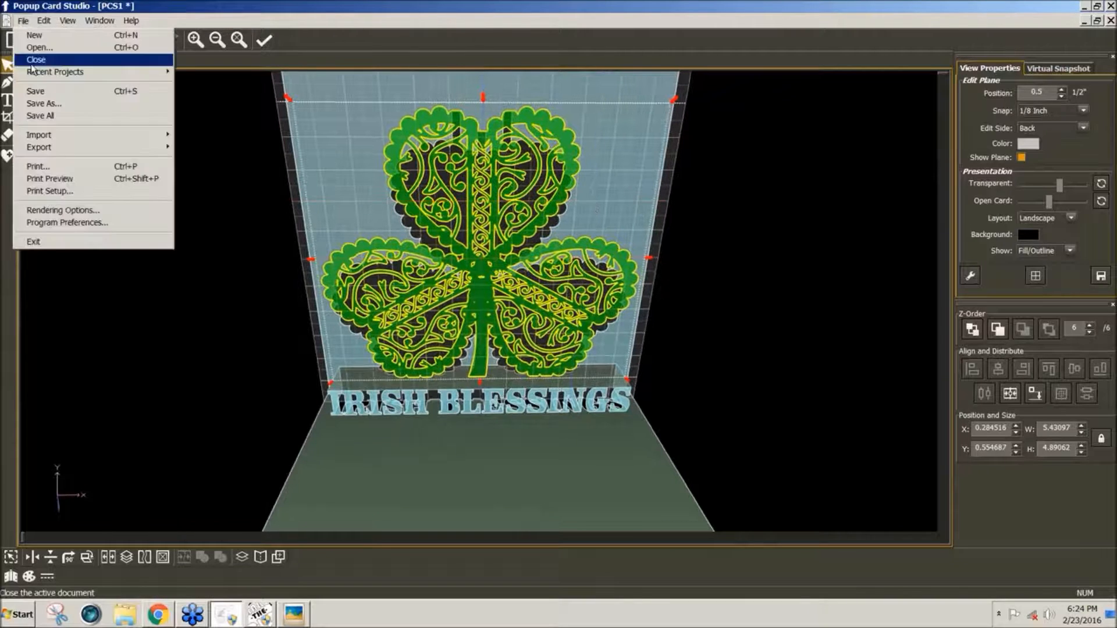
pyautogui.click(65, 182)
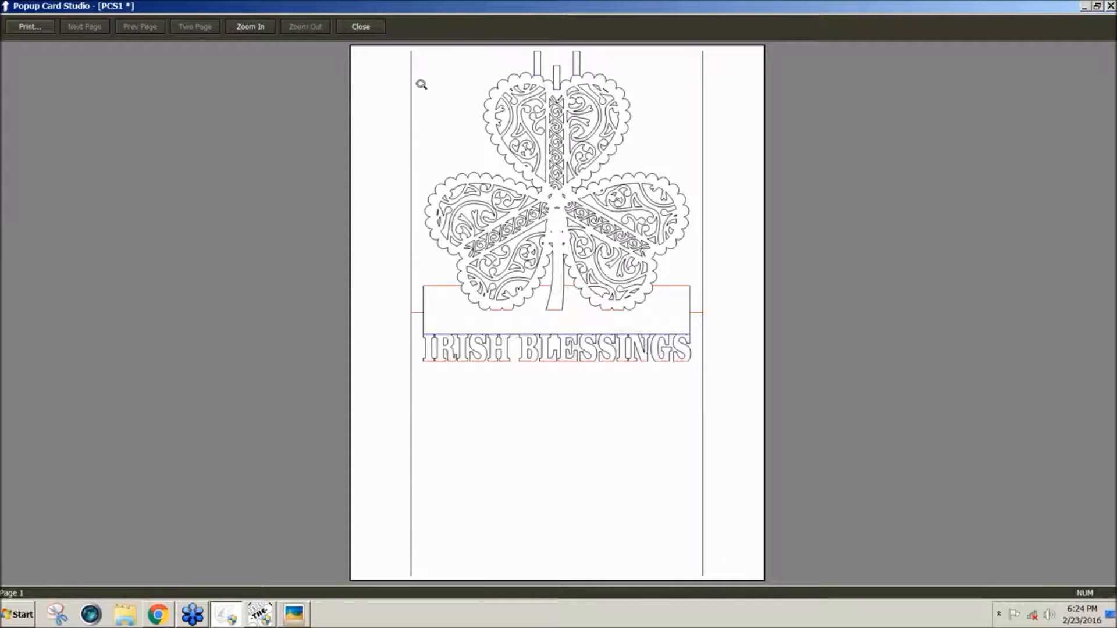
pyautogui.click(368, 34)
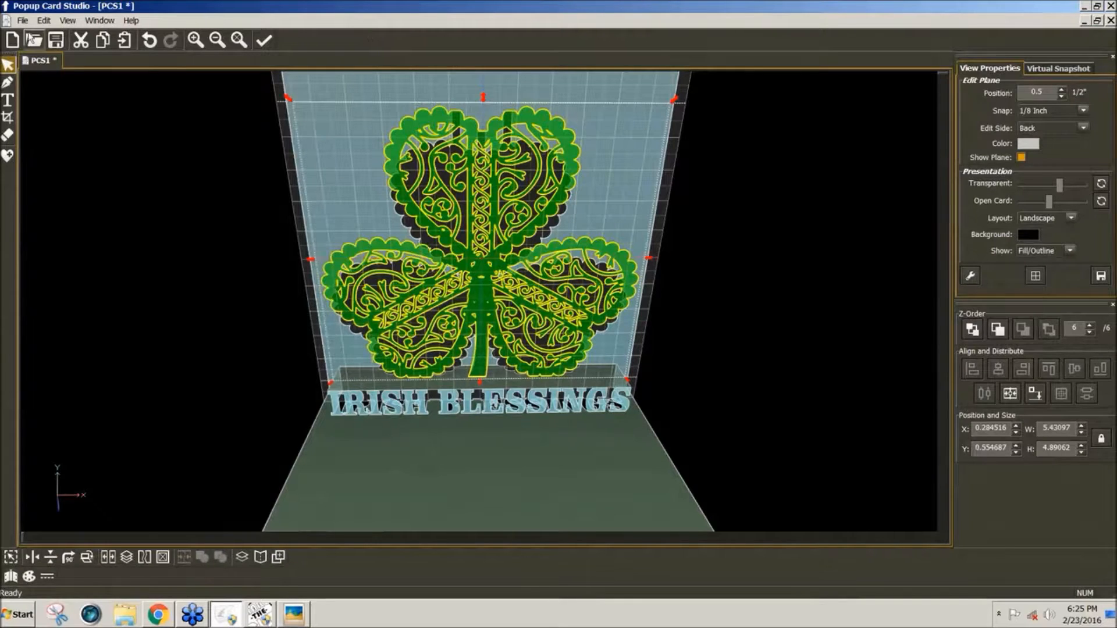
# Step: Examine the rendering options for the line style choices of cut, mountain, valley and hinge lines, and leave them unchanged
pyautogui.click(23, 21)
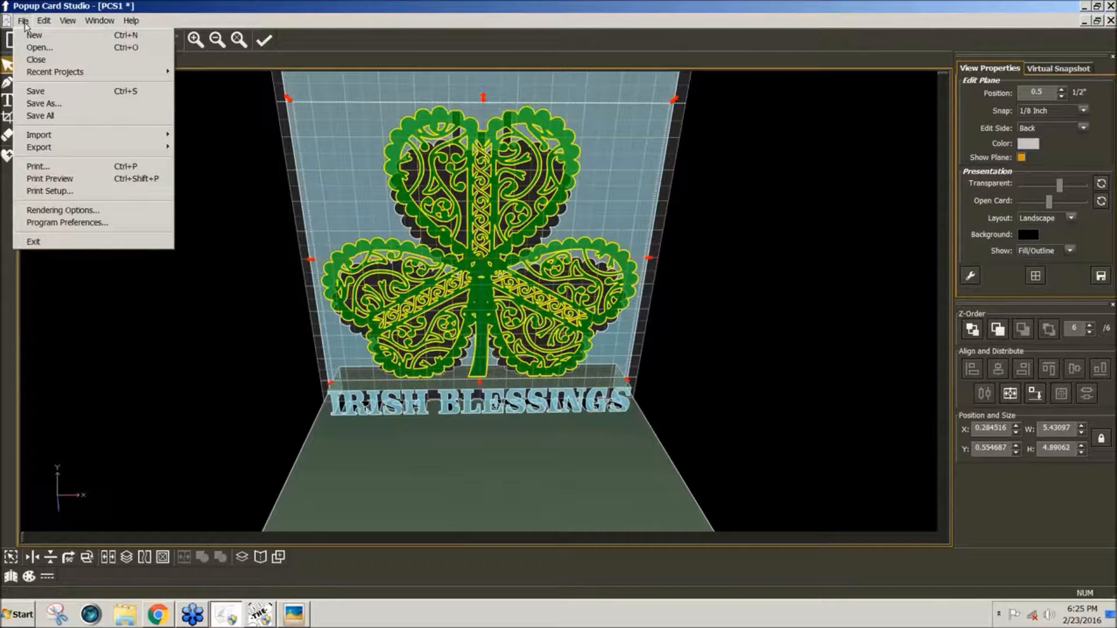
pyautogui.click(75, 211)
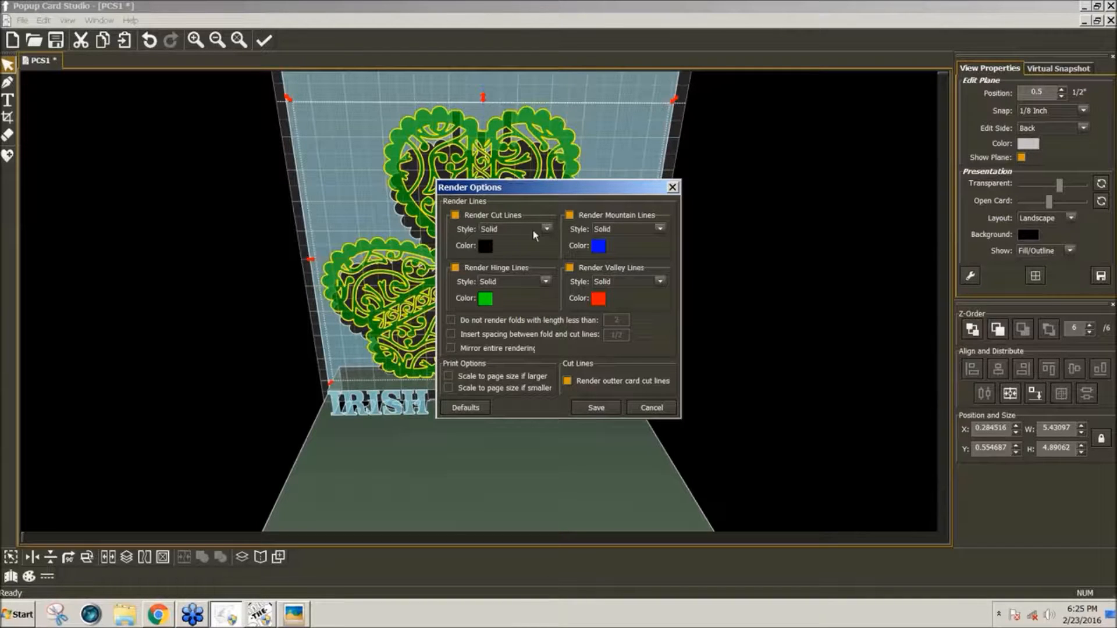
pyautogui.click(548, 229)
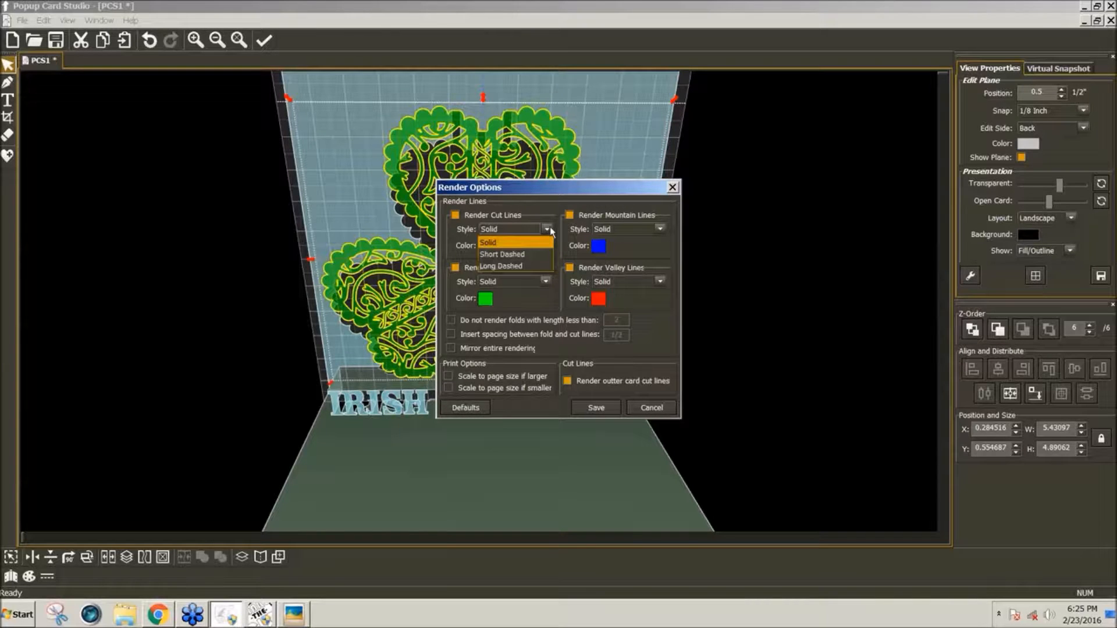
pyautogui.click(548, 230)
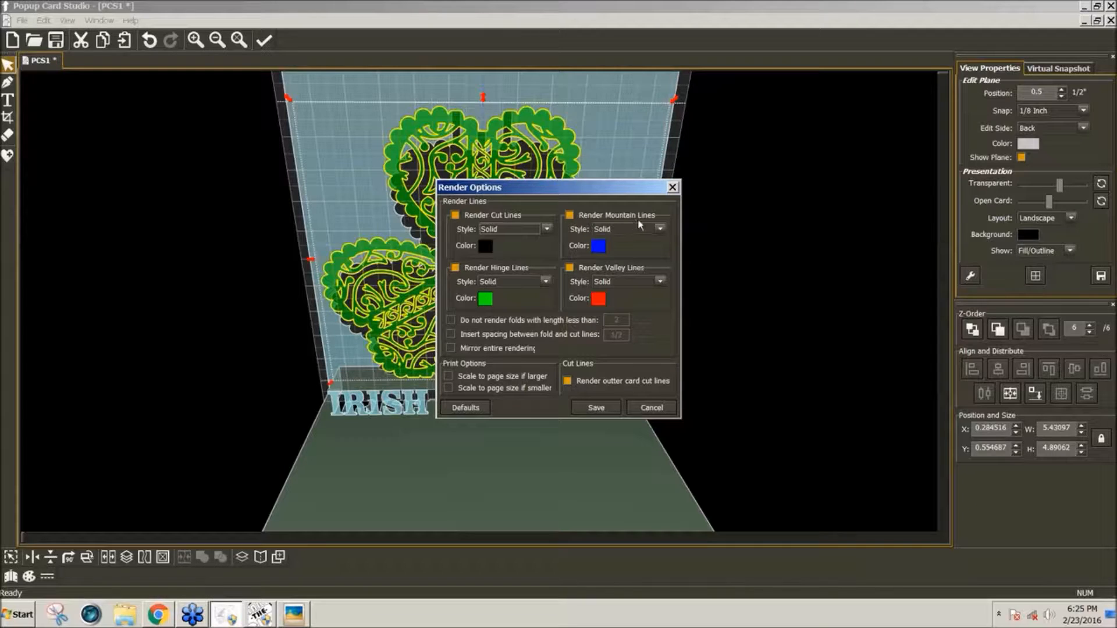
pyautogui.click(659, 229)
pyautogui.click(659, 228)
pyautogui.click(659, 281)
pyautogui.click(659, 283)
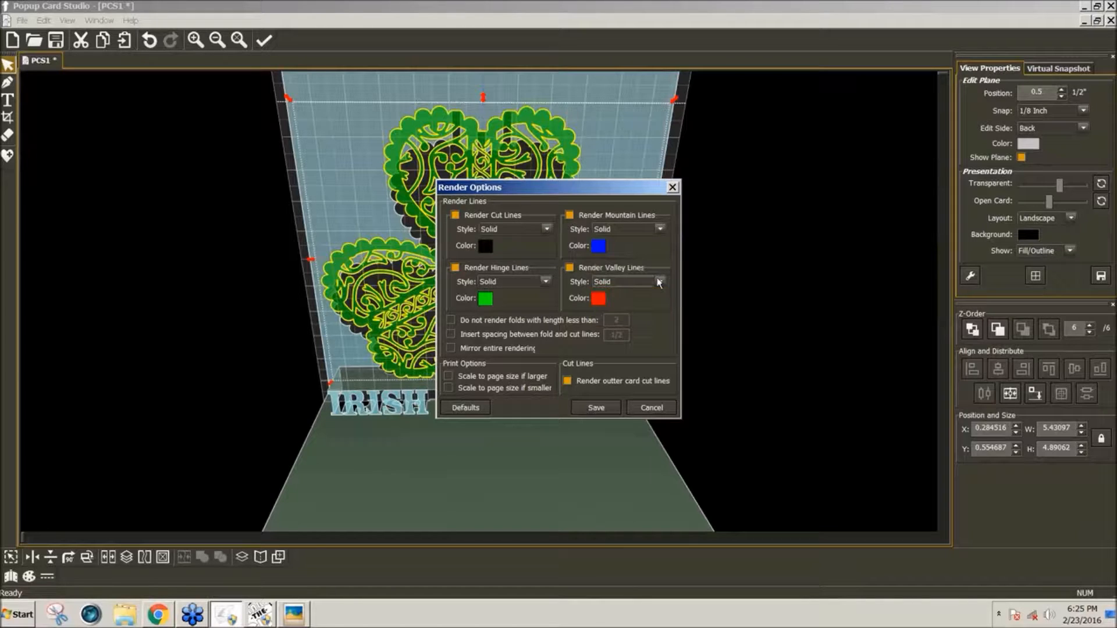
pyautogui.click(546, 283)
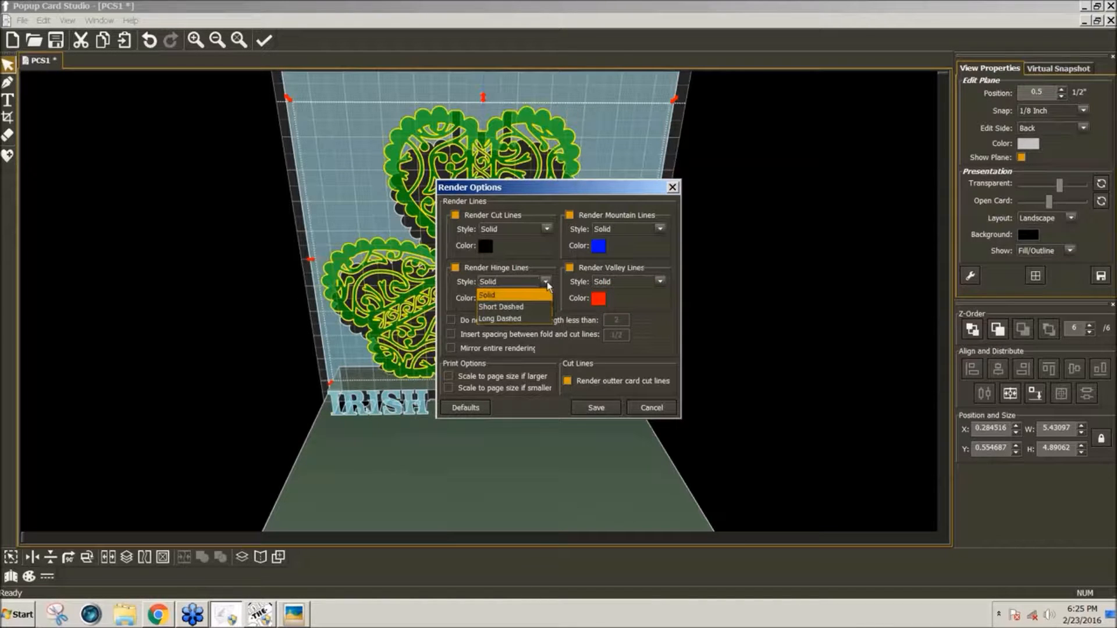
pyautogui.click(547, 284)
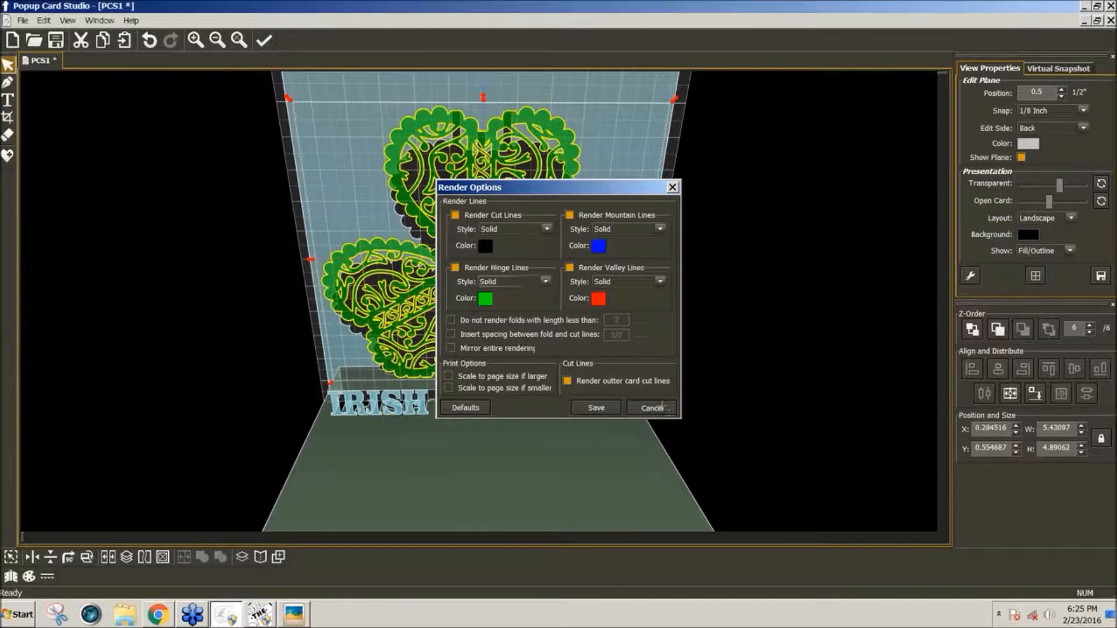
pyautogui.click(663, 409)
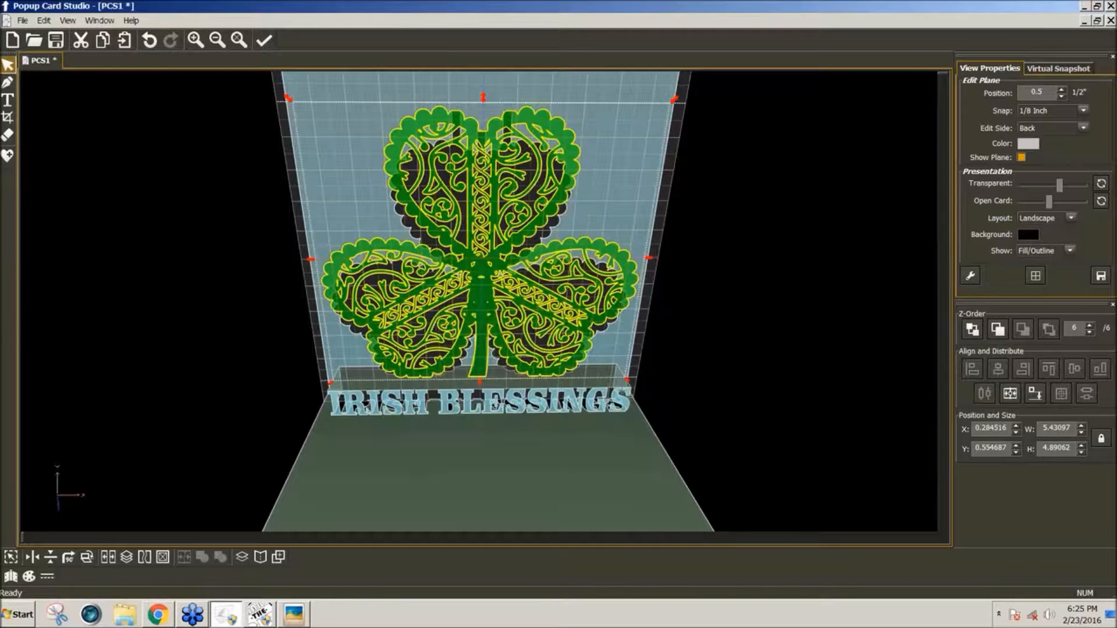
# Step: Review the machine output setup for the project rendering, including cutter, mat size and line selection, and close it without cutting
pyautogui.click(24, 22)
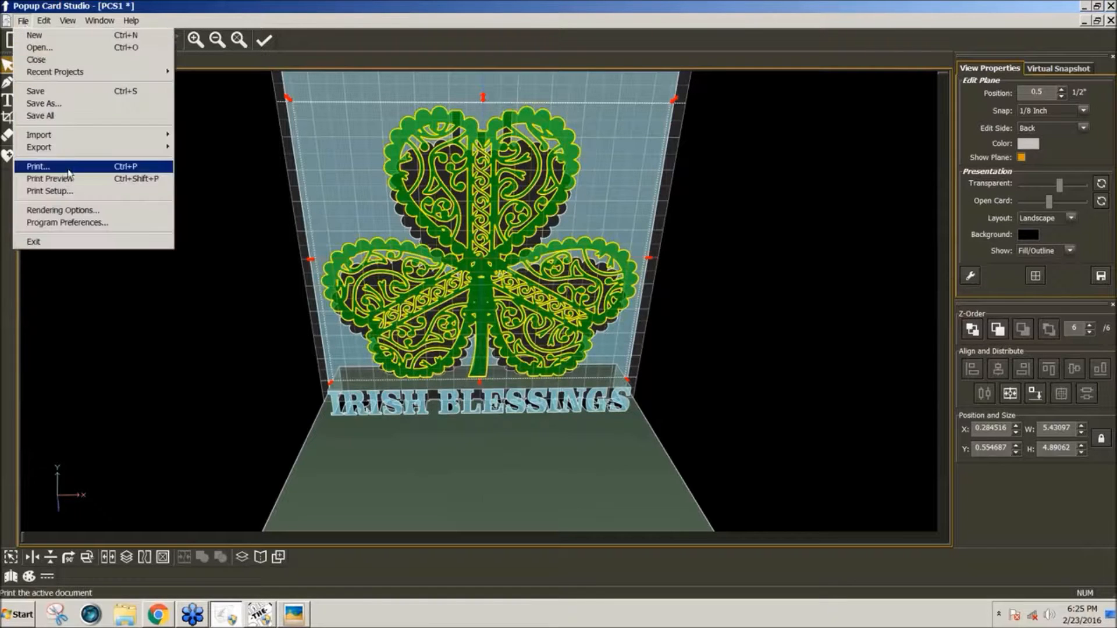
pyautogui.moveTo(140, 150)
pyautogui.moveTo(256, 155)
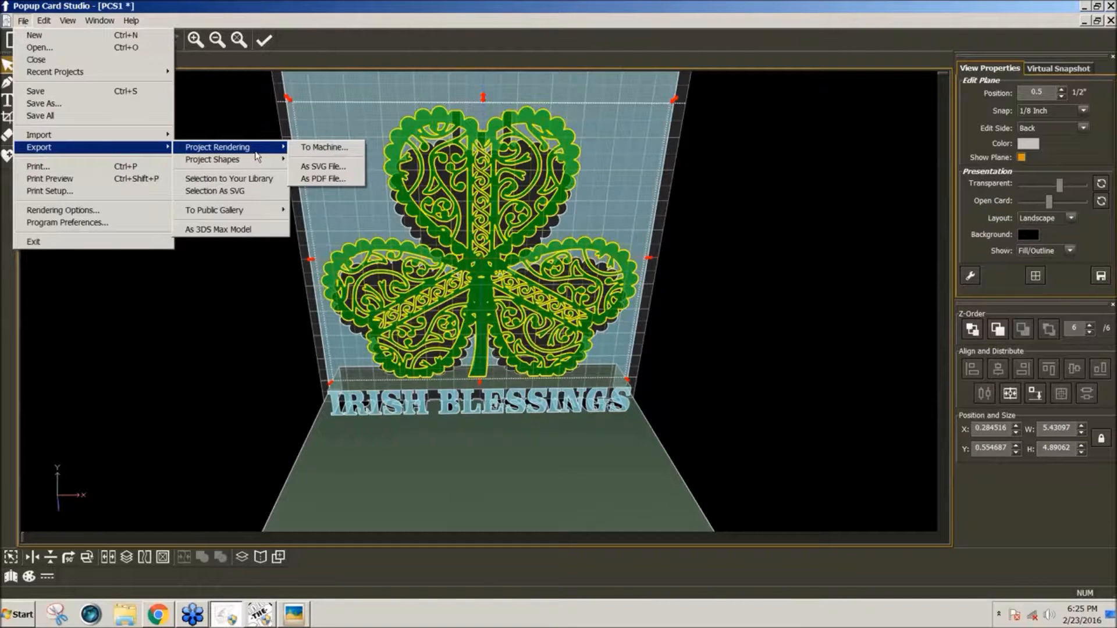
pyautogui.click(312, 149)
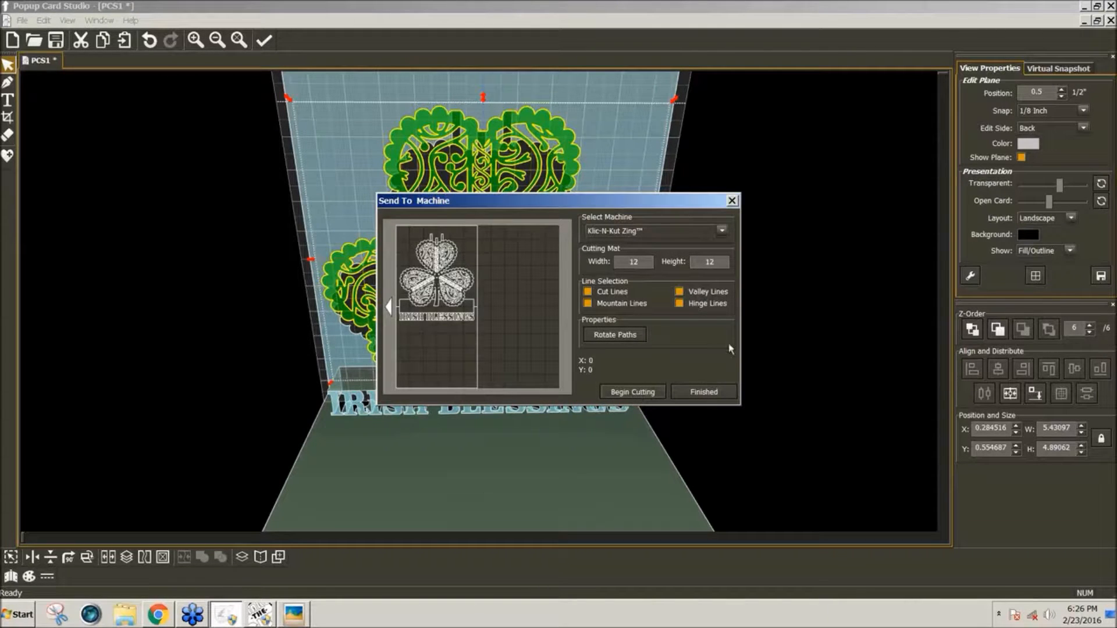
pyautogui.click(731, 201)
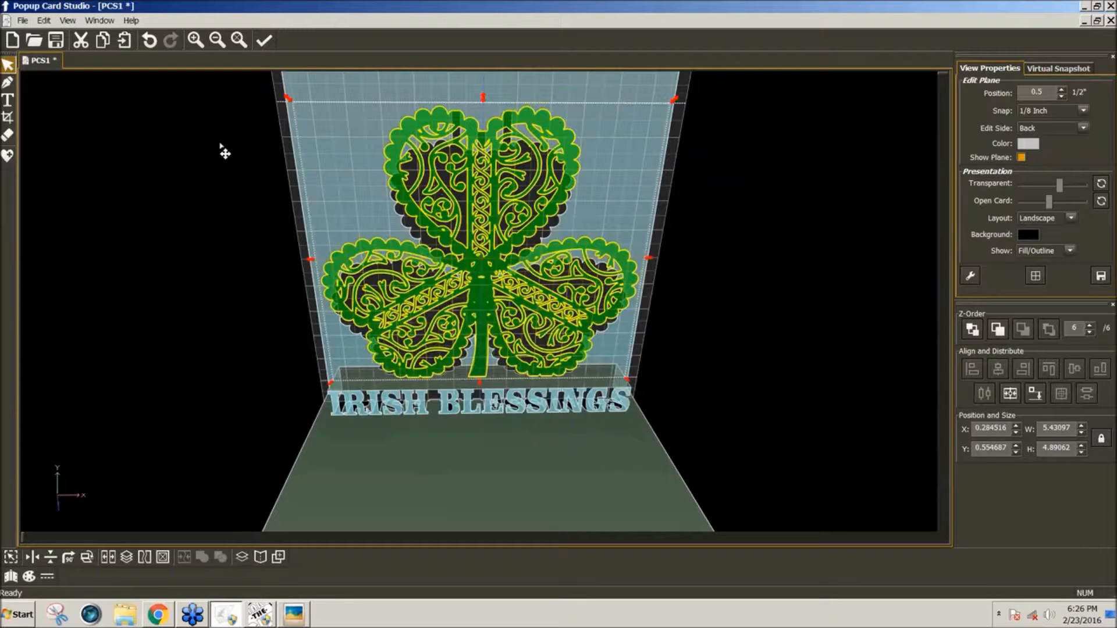
pyautogui.click(27, 23)
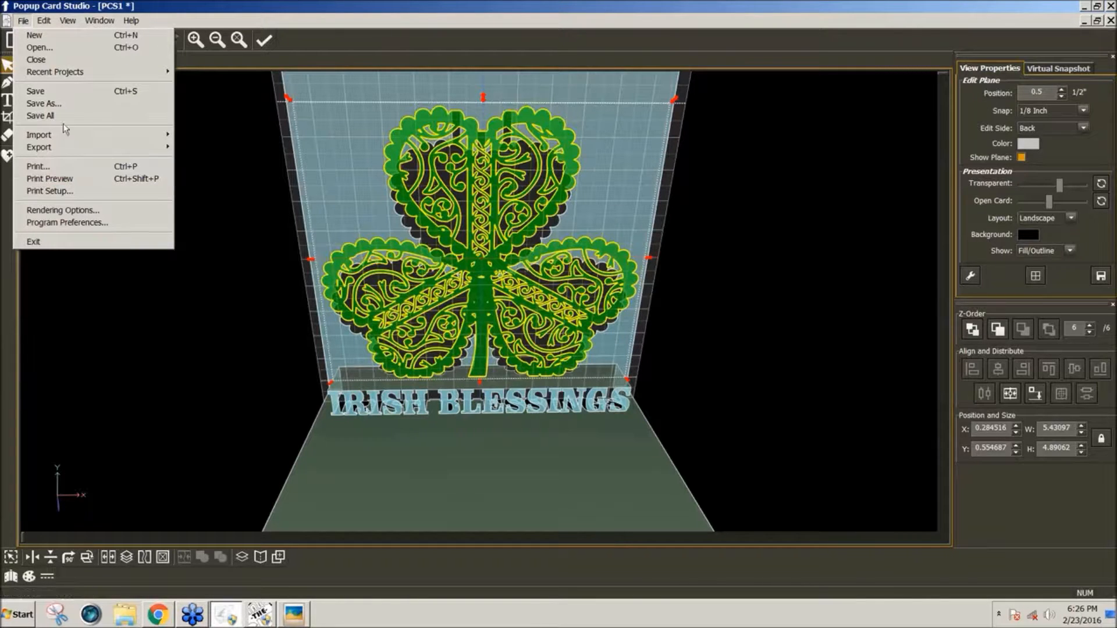
pyautogui.moveTo(102, 138)
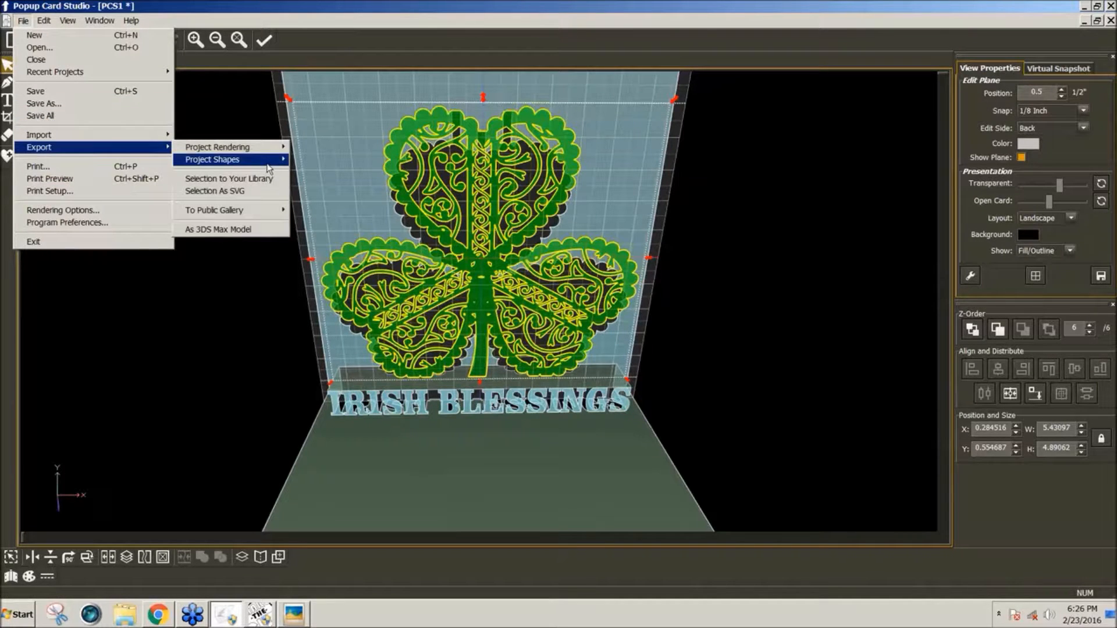
pyautogui.moveTo(250, 149)
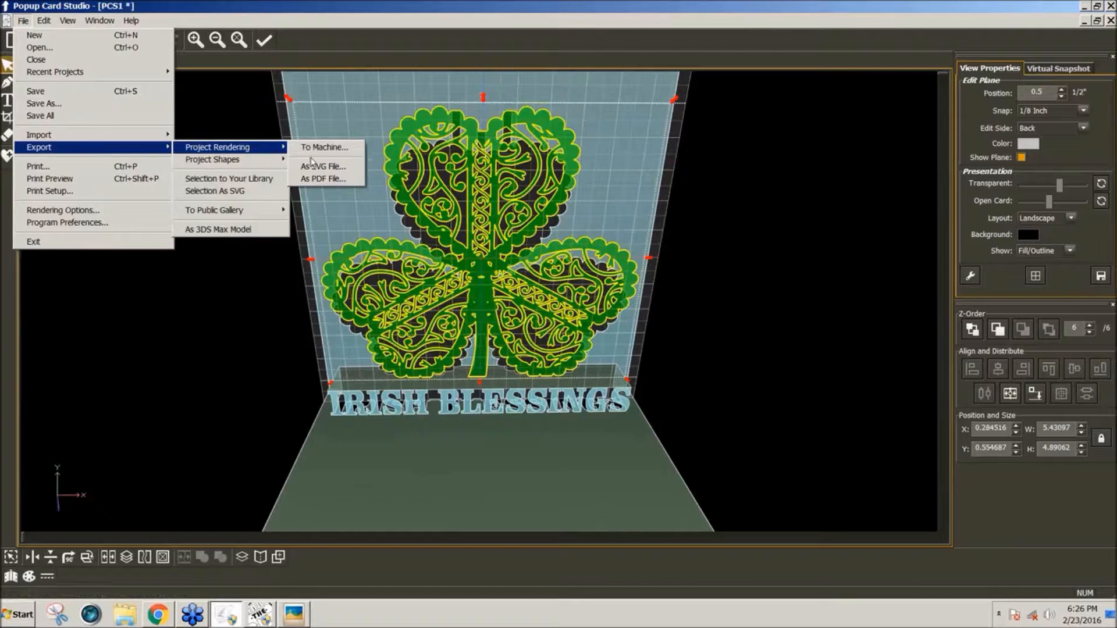
pyautogui.click(313, 167)
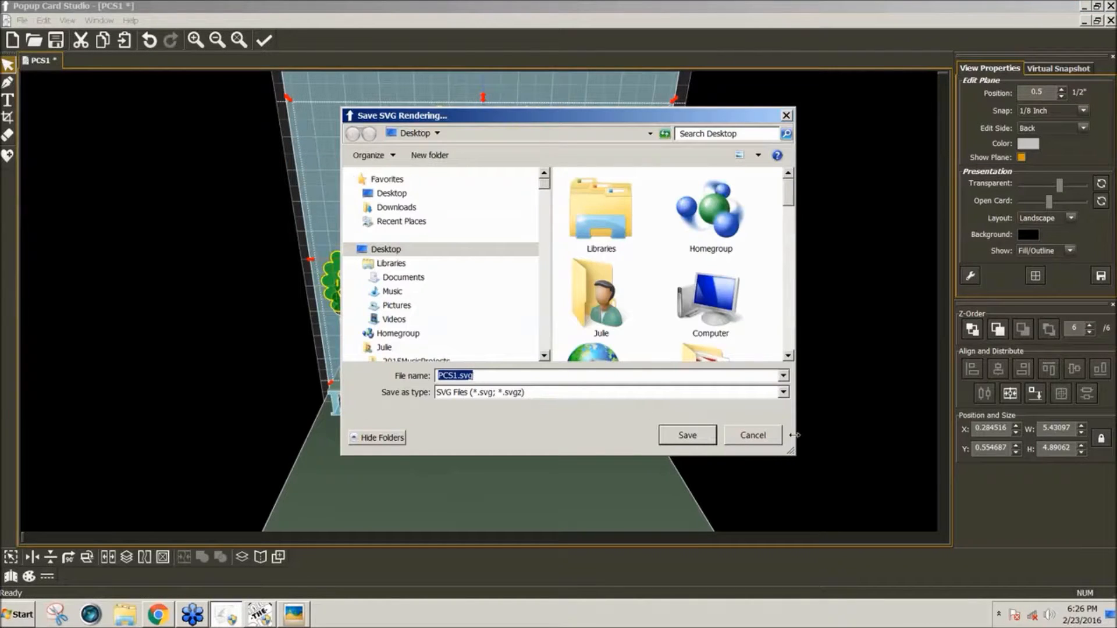
pyautogui.click(746, 441)
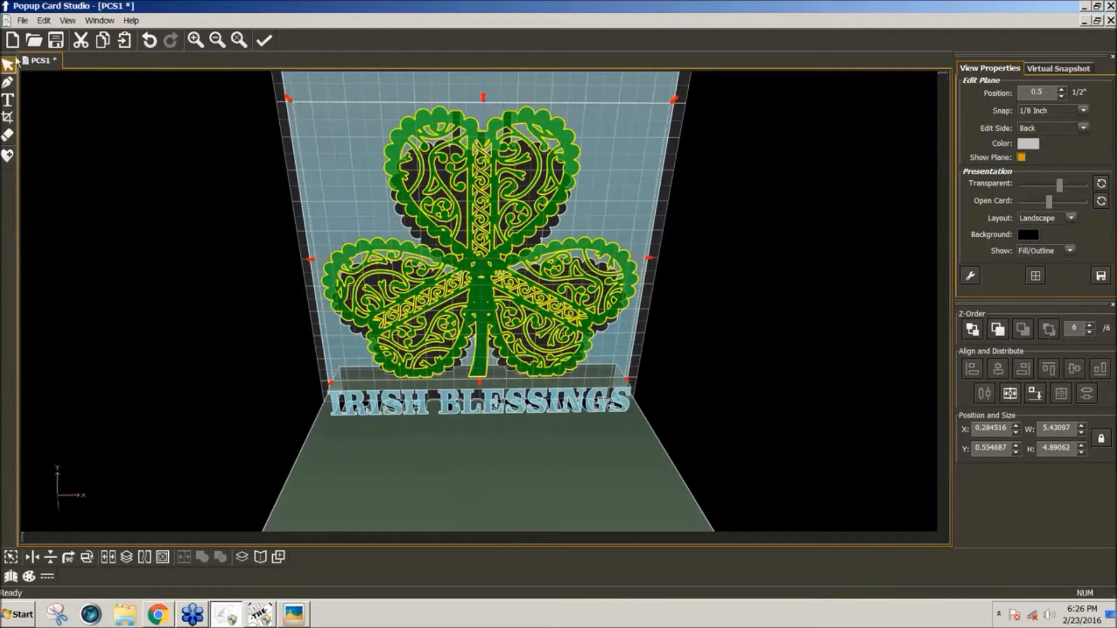
# Step: Save the project to the Desktop under the name IrishBlessingsPopup2_JF
pyautogui.click(23, 21)
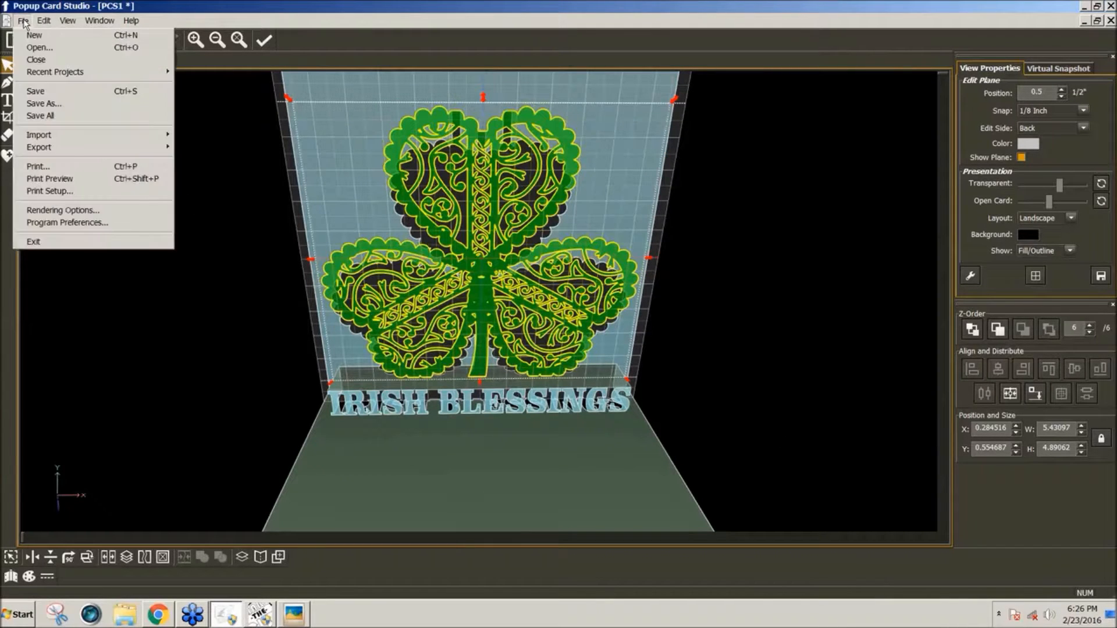
pyautogui.click(65, 103)
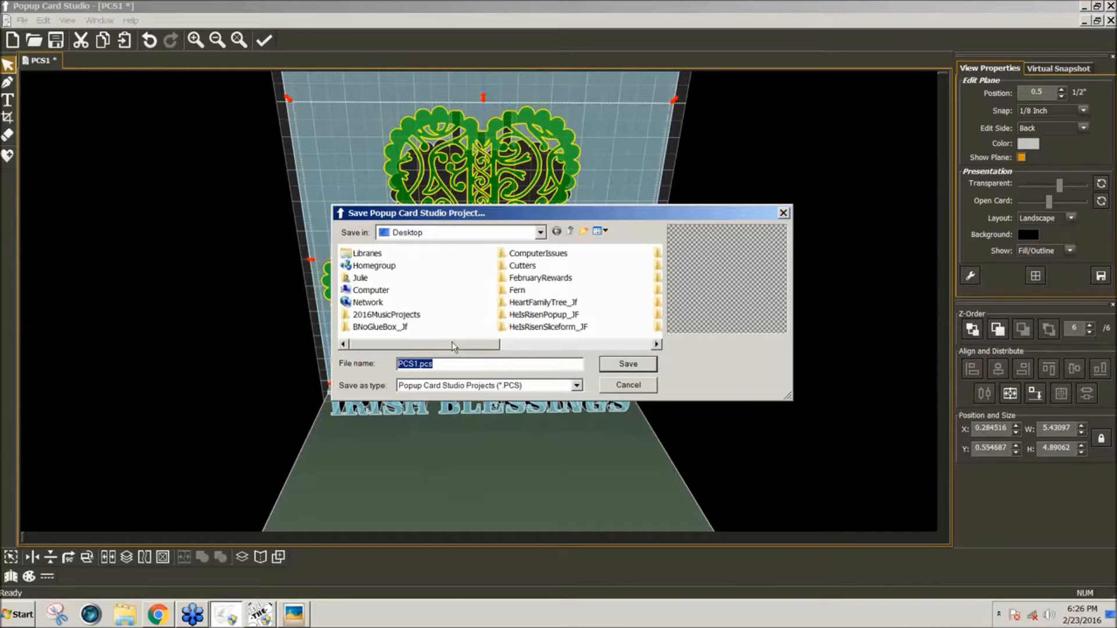
pyautogui.write('S')
pyautogui.press('BackSpace')
pyautogui.write('IrishBlessingsPopup')
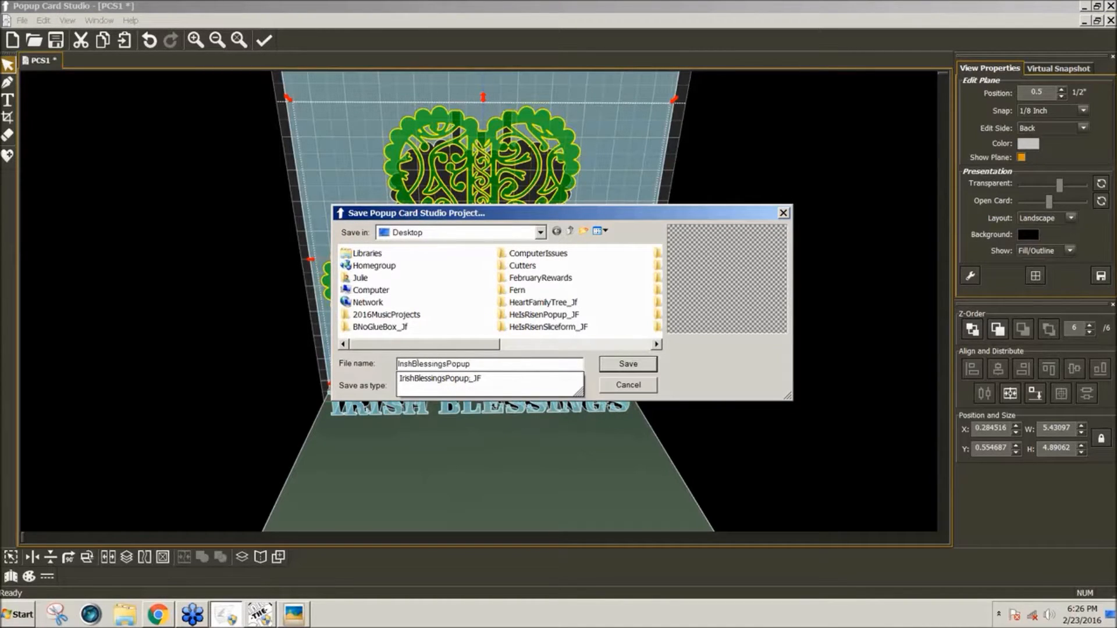
pyautogui.write('2')
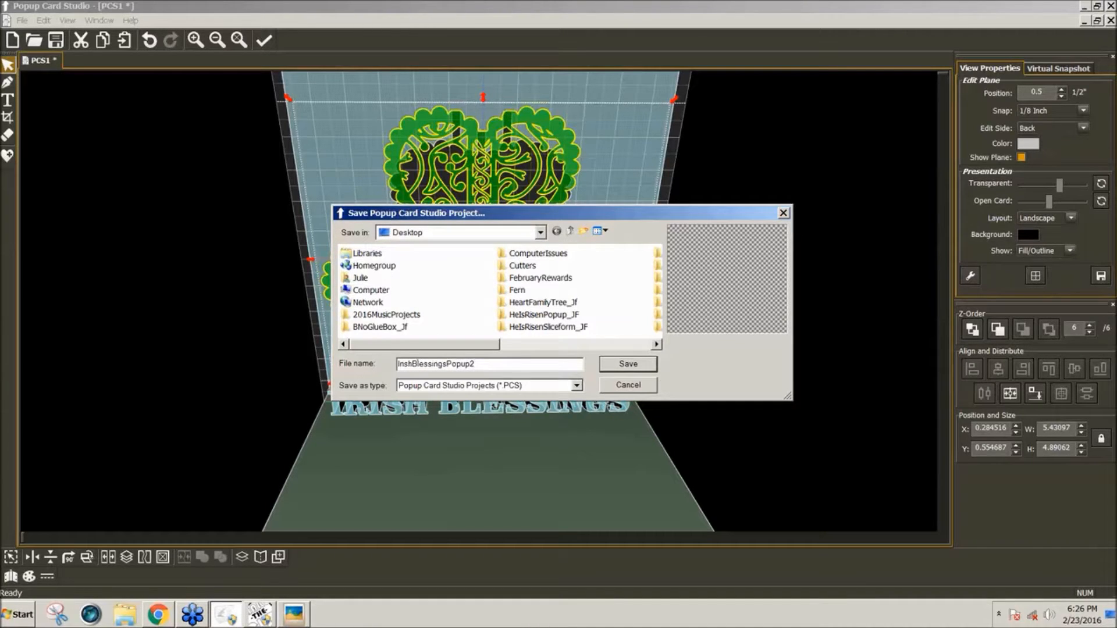
pyautogui.write('_JF')
pyautogui.click(625, 365)
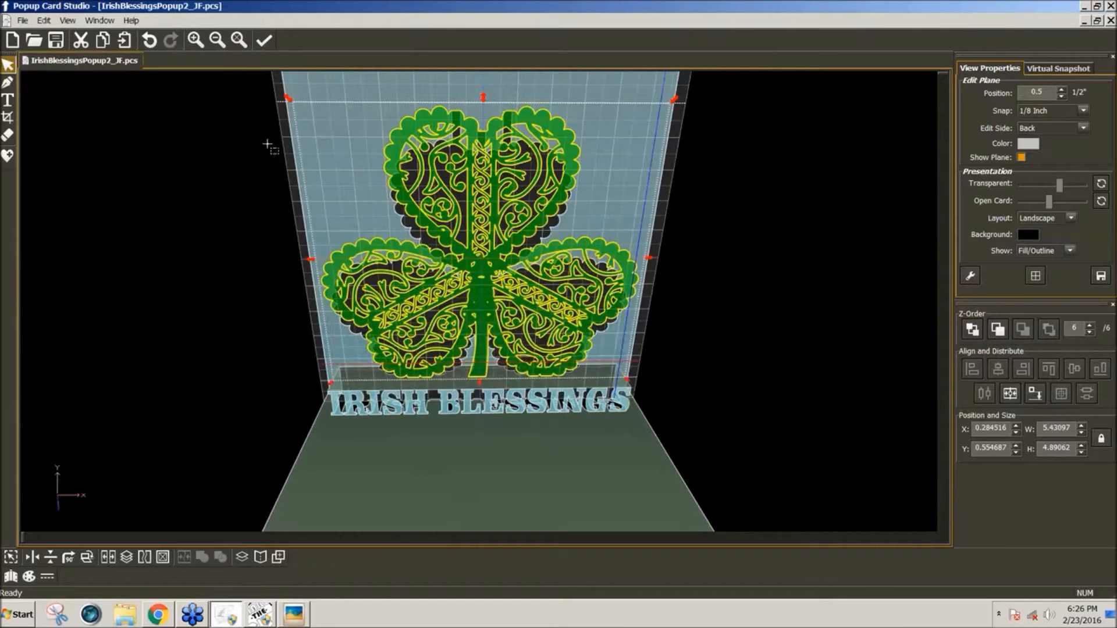
# Step: Export the project rendering to the Desktop as the SVG file IrishBlessingsPopup2_JF.svg
pyautogui.click(22, 22)
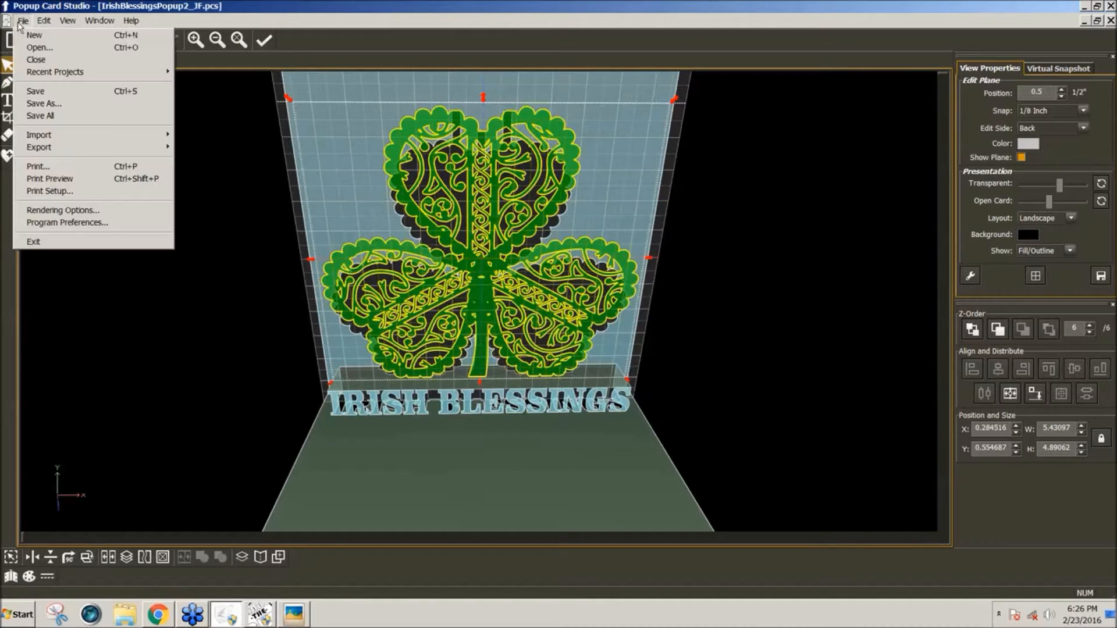
pyautogui.moveTo(79, 149)
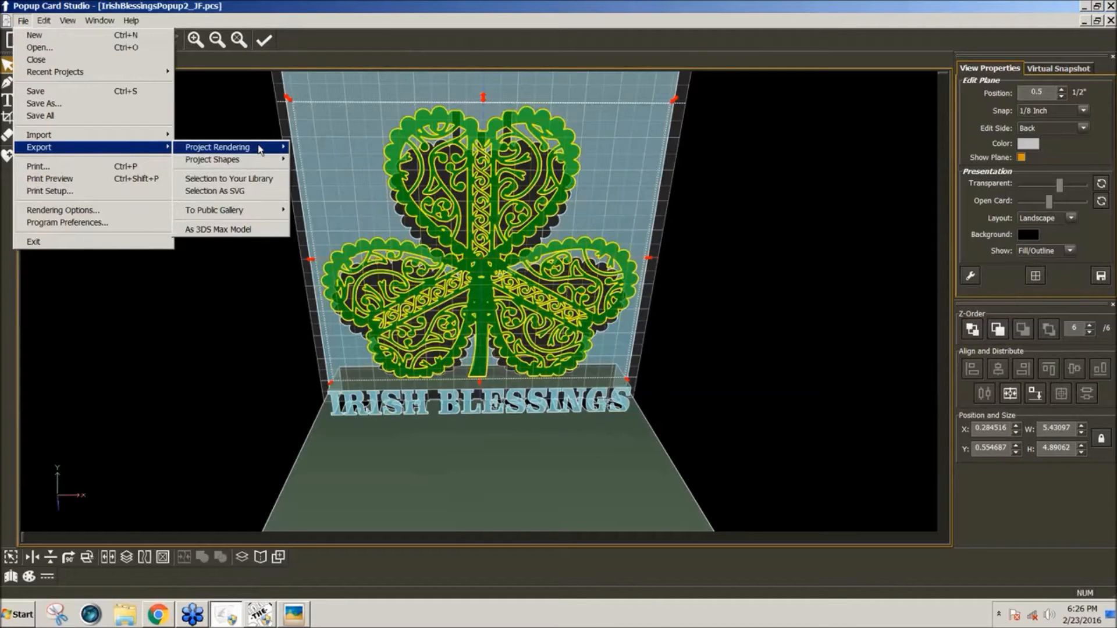
pyautogui.moveTo(260, 148)
pyautogui.click(320, 168)
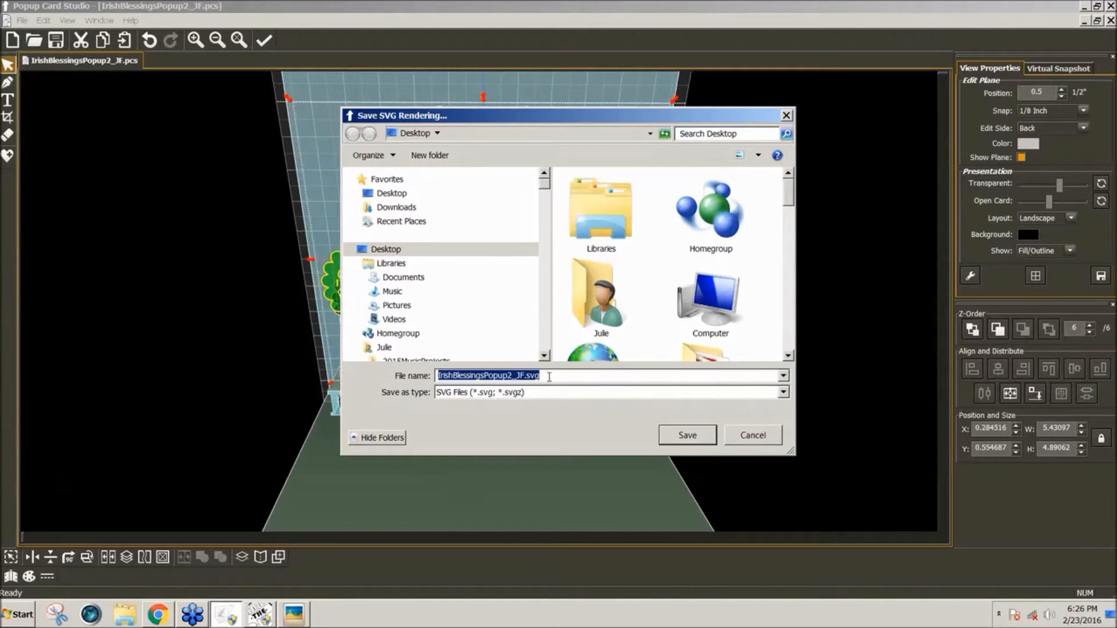
pyautogui.click(683, 434)
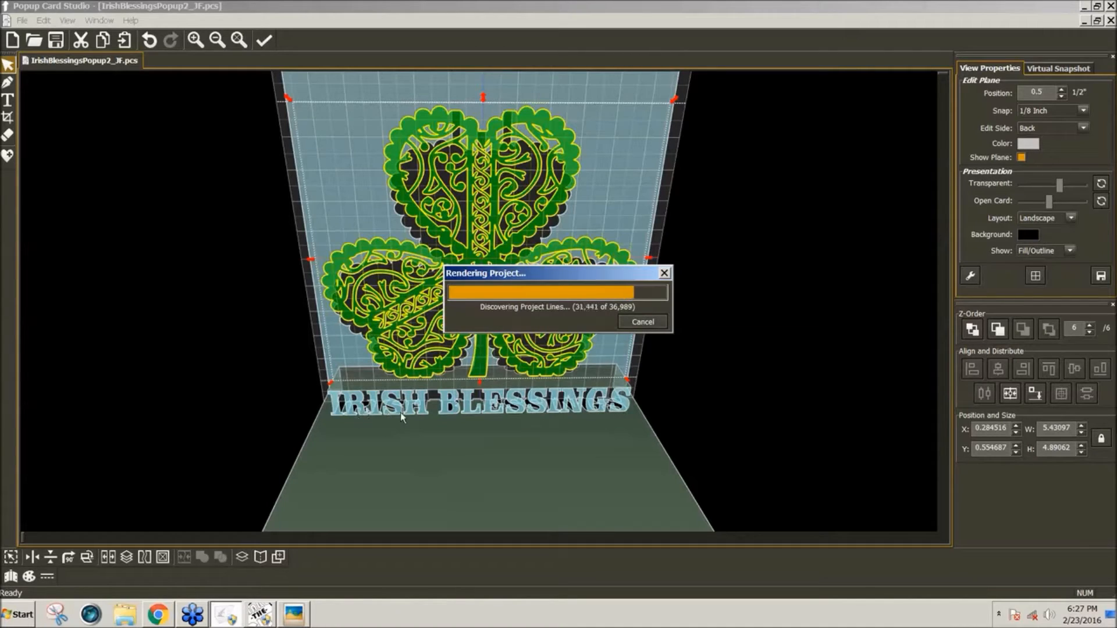
# Step: Export the project shapes as an SVG file, keeping the suggested file name and folder
pyautogui.click(23, 22)
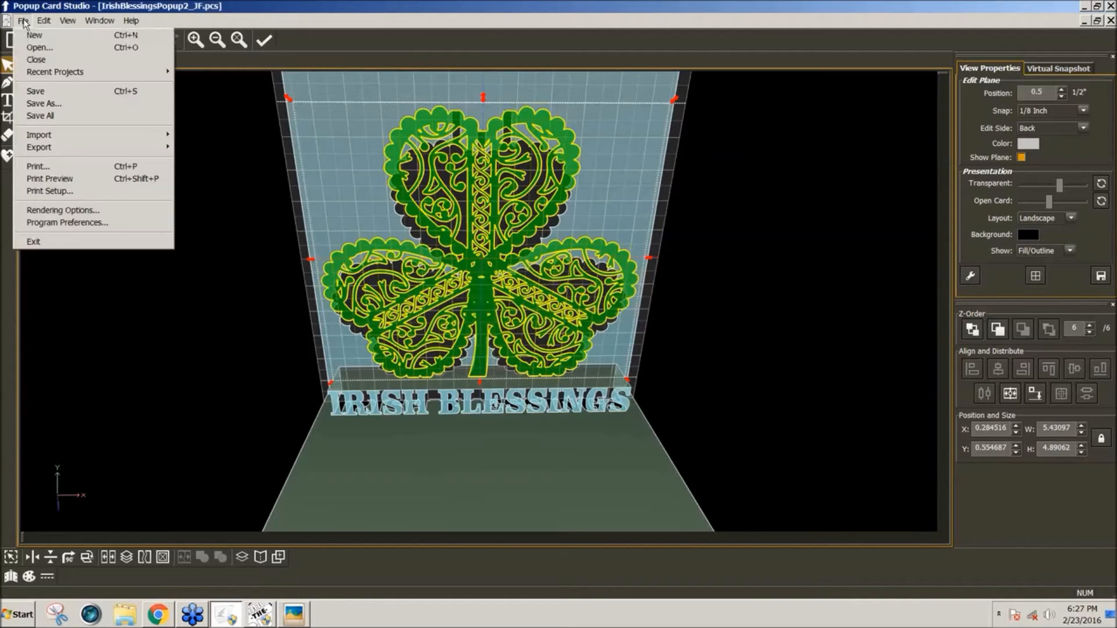
pyautogui.moveTo(73, 149)
pyautogui.moveTo(253, 160)
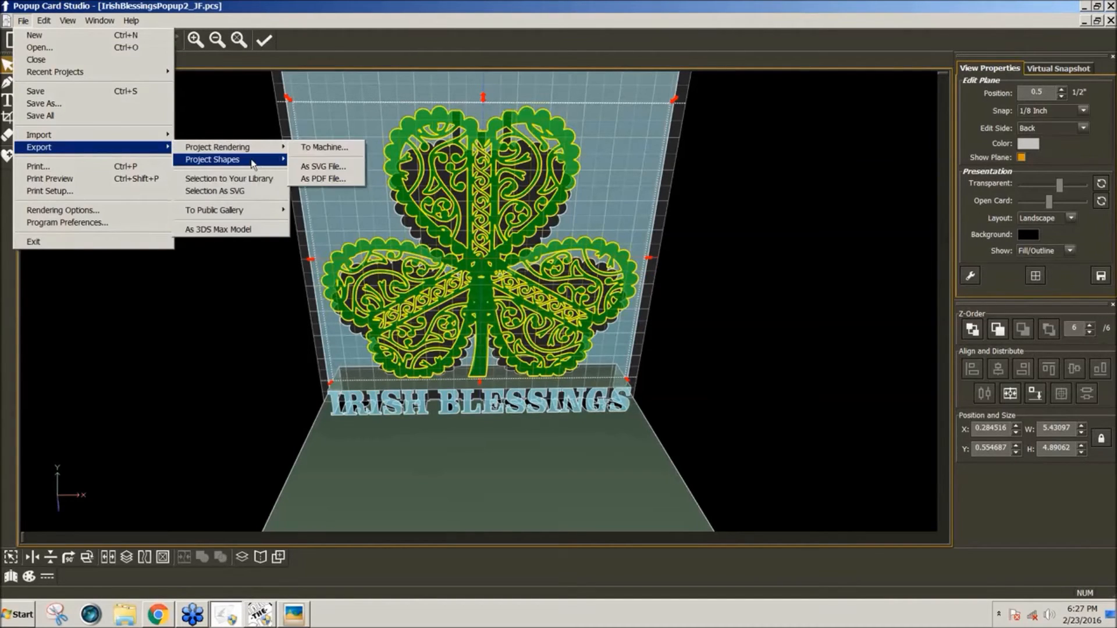
pyautogui.click(324, 159)
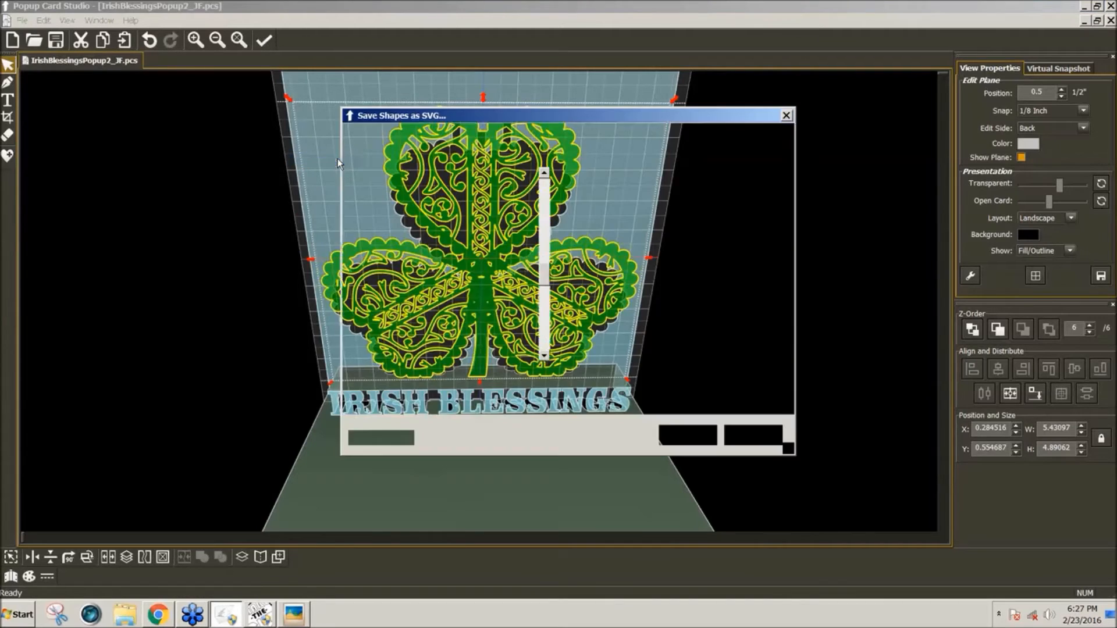
pyautogui.click(684, 436)
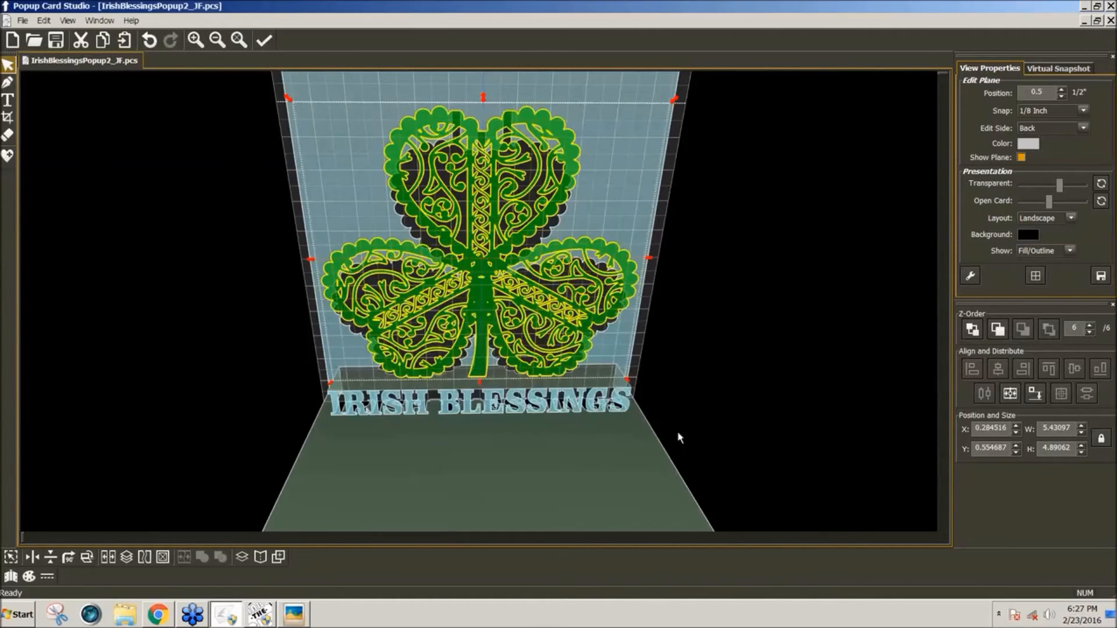